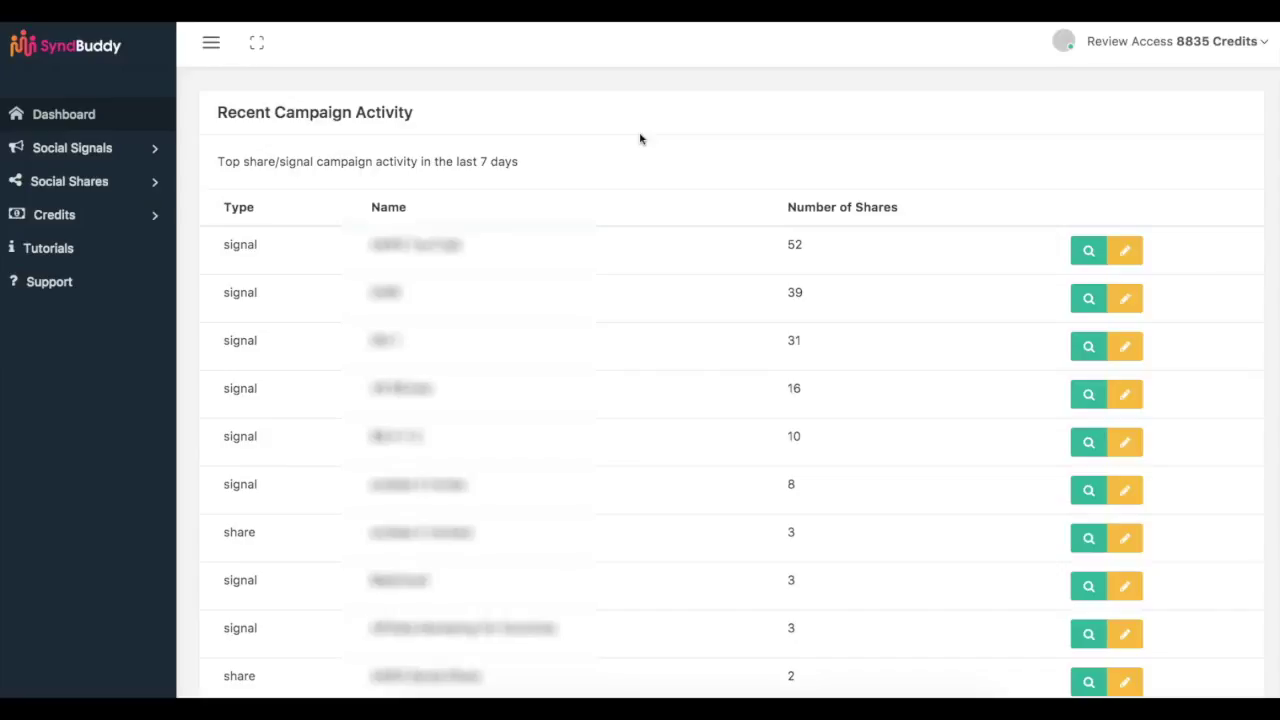
# - Switch over to the Google Search tab with its search box ready
pyautogui.click(703, 95)
pyautogui.click(711, 89)
pyautogui.click(716, 90)
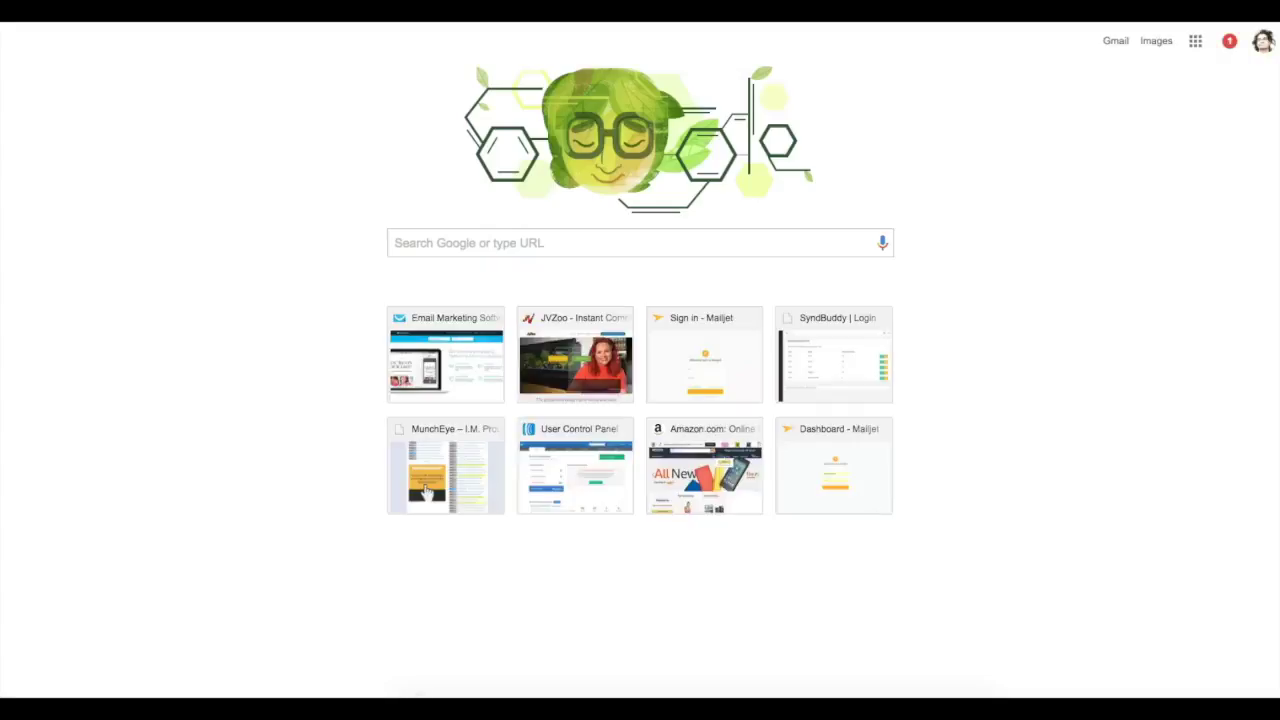
# - Search Google for 'roku 3 review', picked from the roku autocomplete suggestions
pyautogui.write('roku')
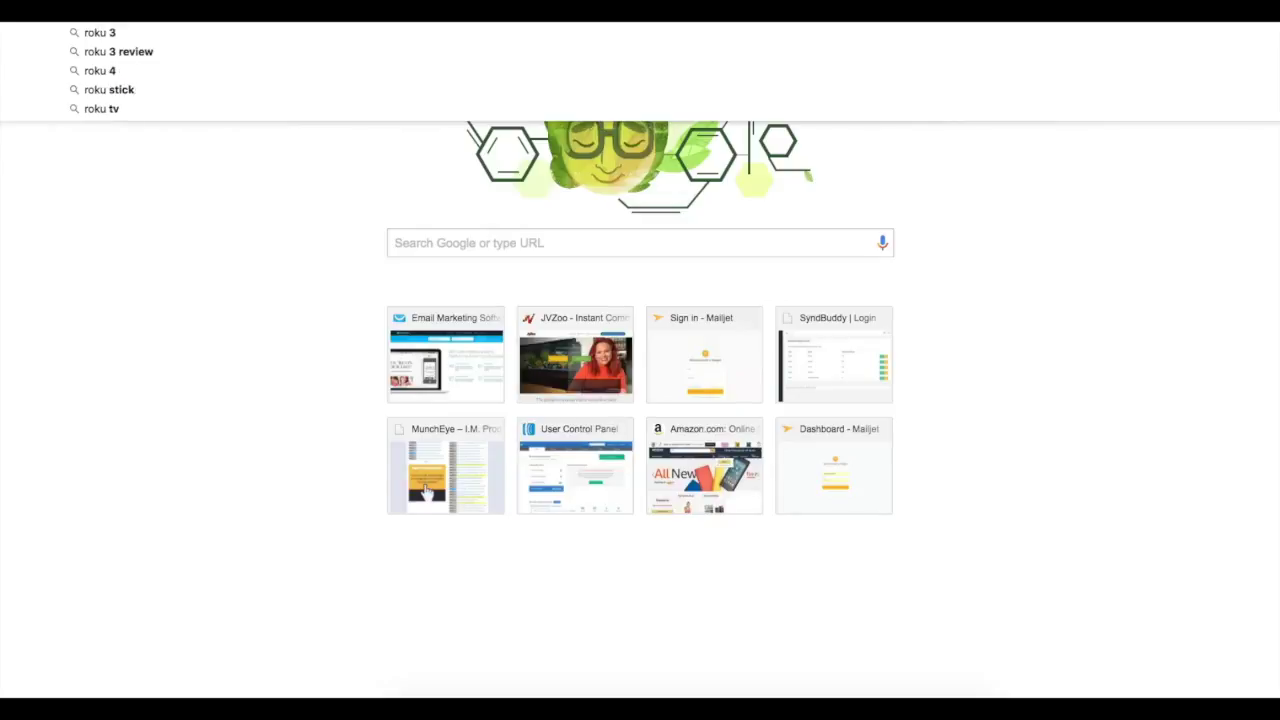
pyautogui.press('Down')
pyautogui.press('Down')
pyautogui.press('Return')
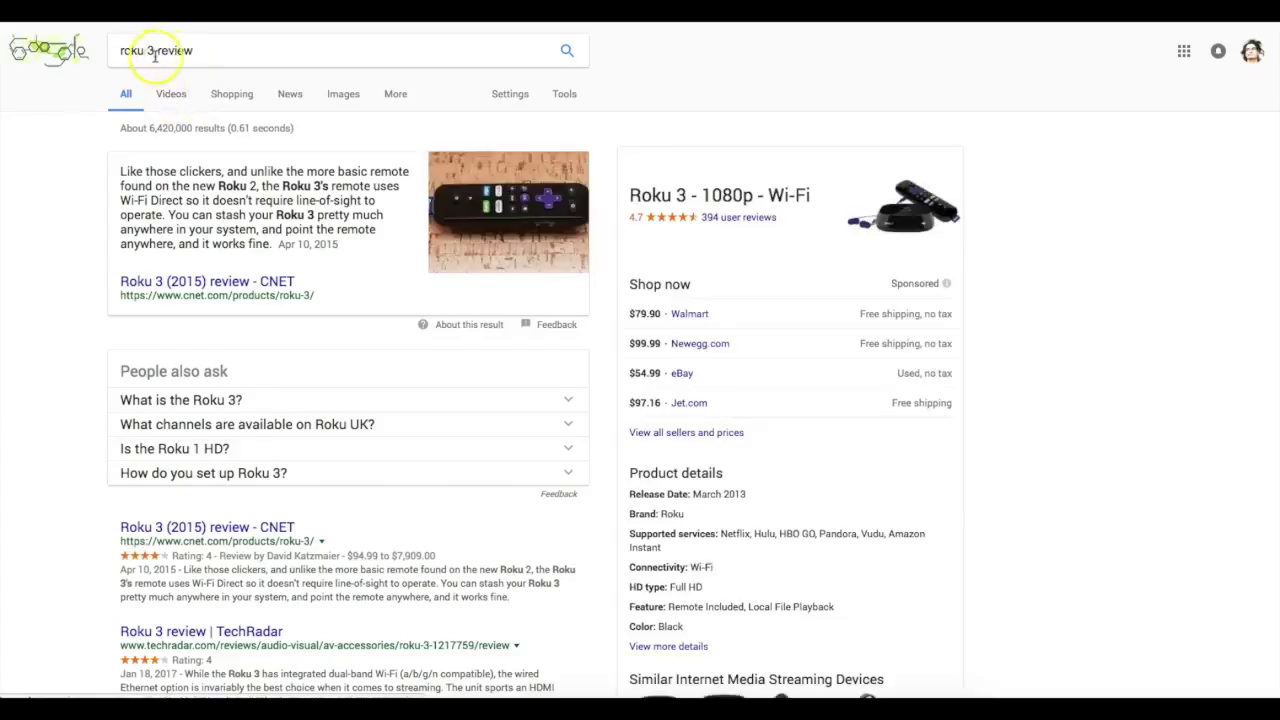
# - Edit the search query so it reads 'roku 3 reviews'
pyautogui.click(150, 51)
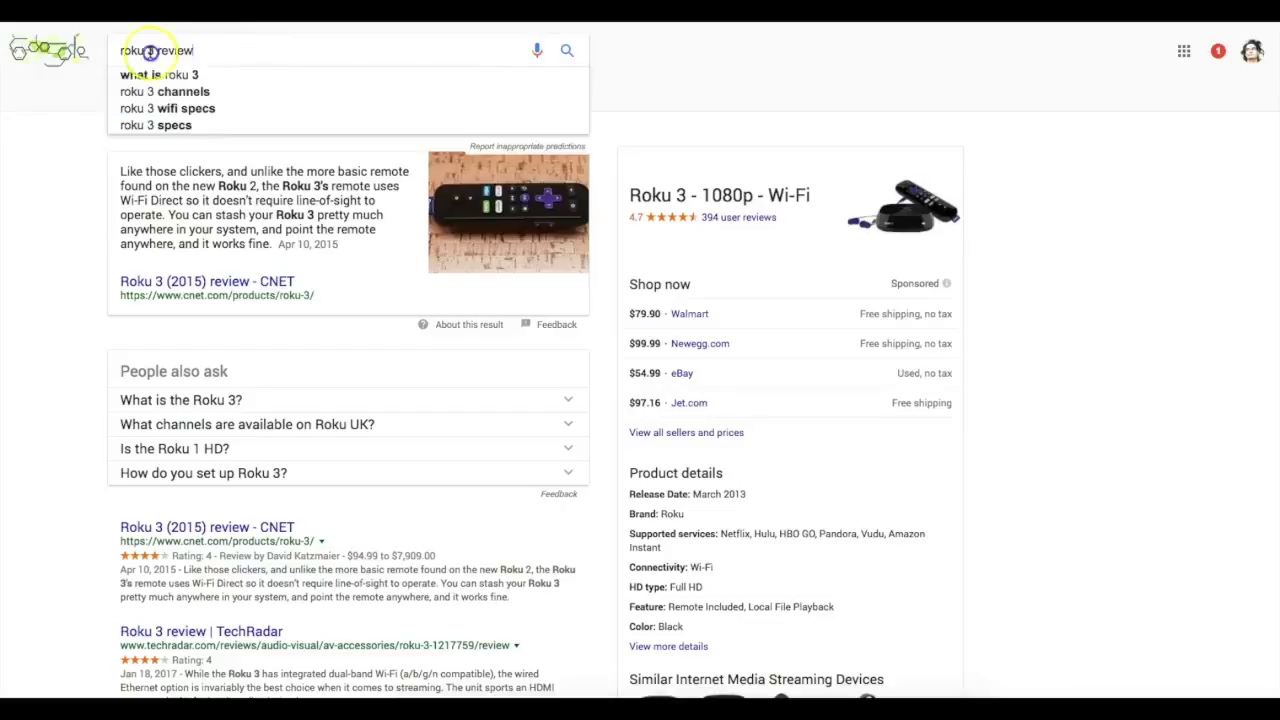
pyautogui.tripleClick(150, 51)
pyautogui.click(168, 50)
pyautogui.tripleClick(168, 50)
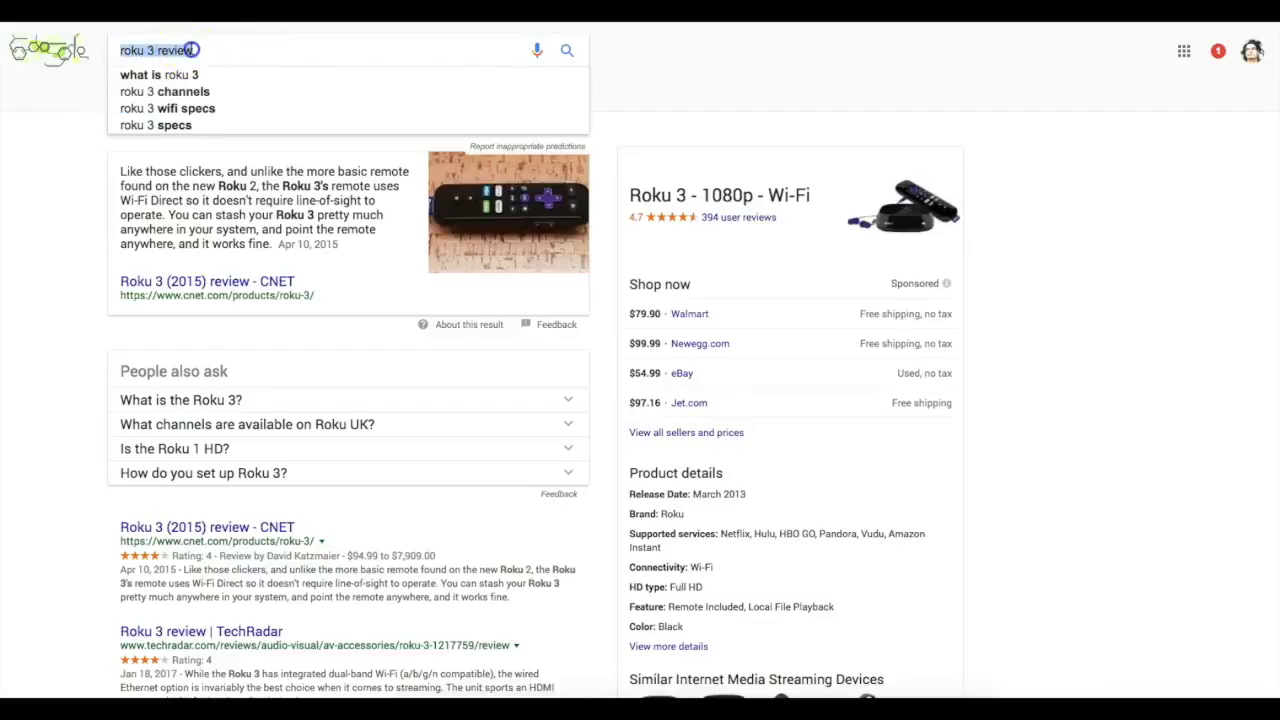
pyautogui.click(212, 50)
pyautogui.write('s')
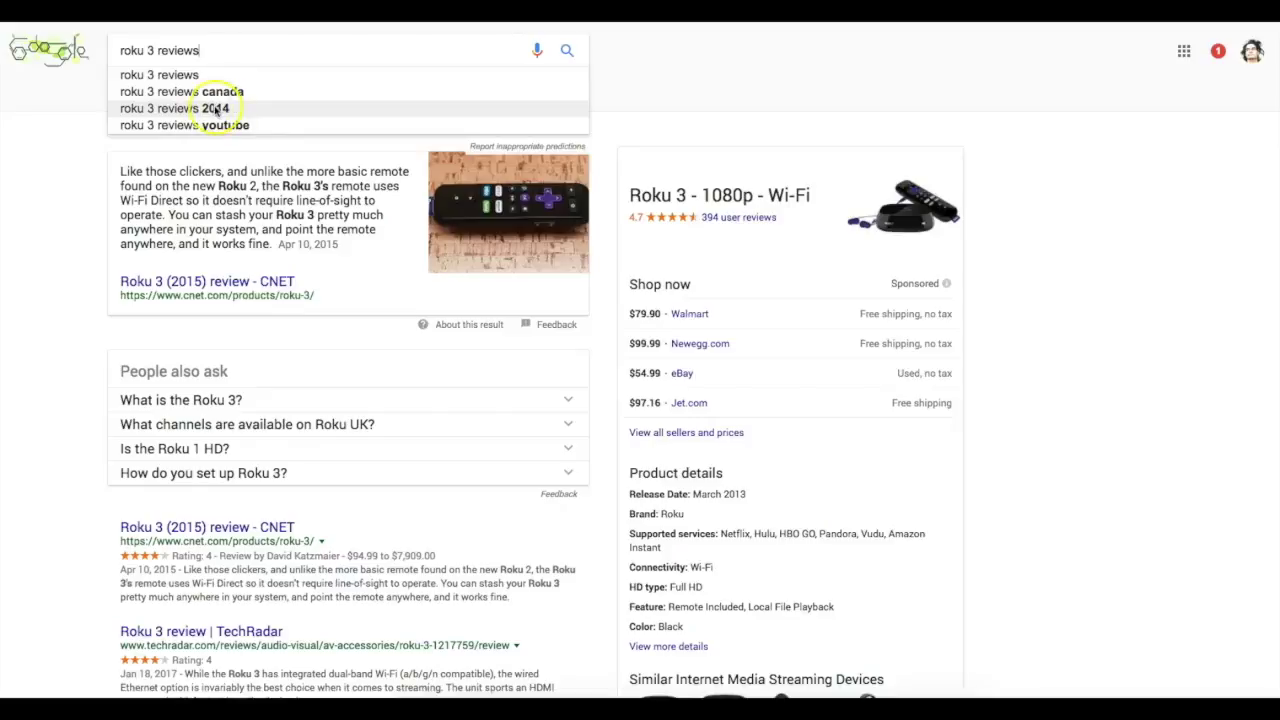
# - Dismiss the query suggestions and scroll down the roku results page
pyautogui.click(85, 115)
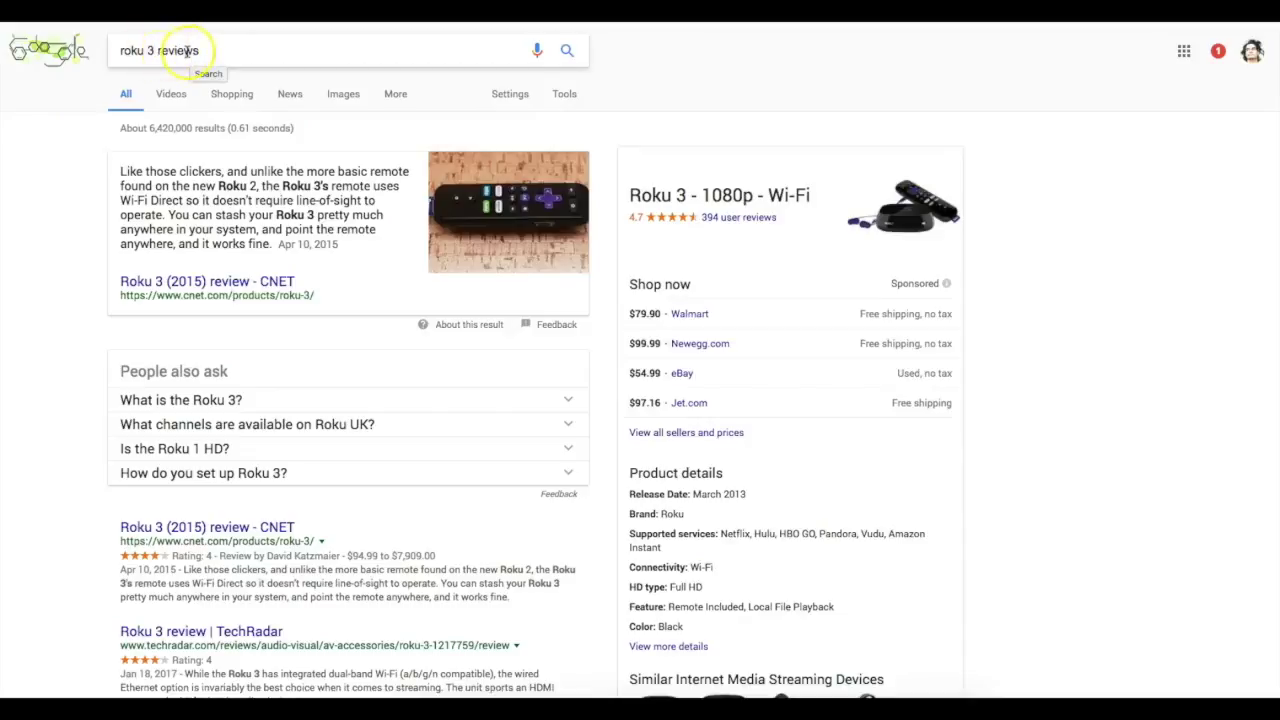
pyautogui.scroll(-2, 62, 237)
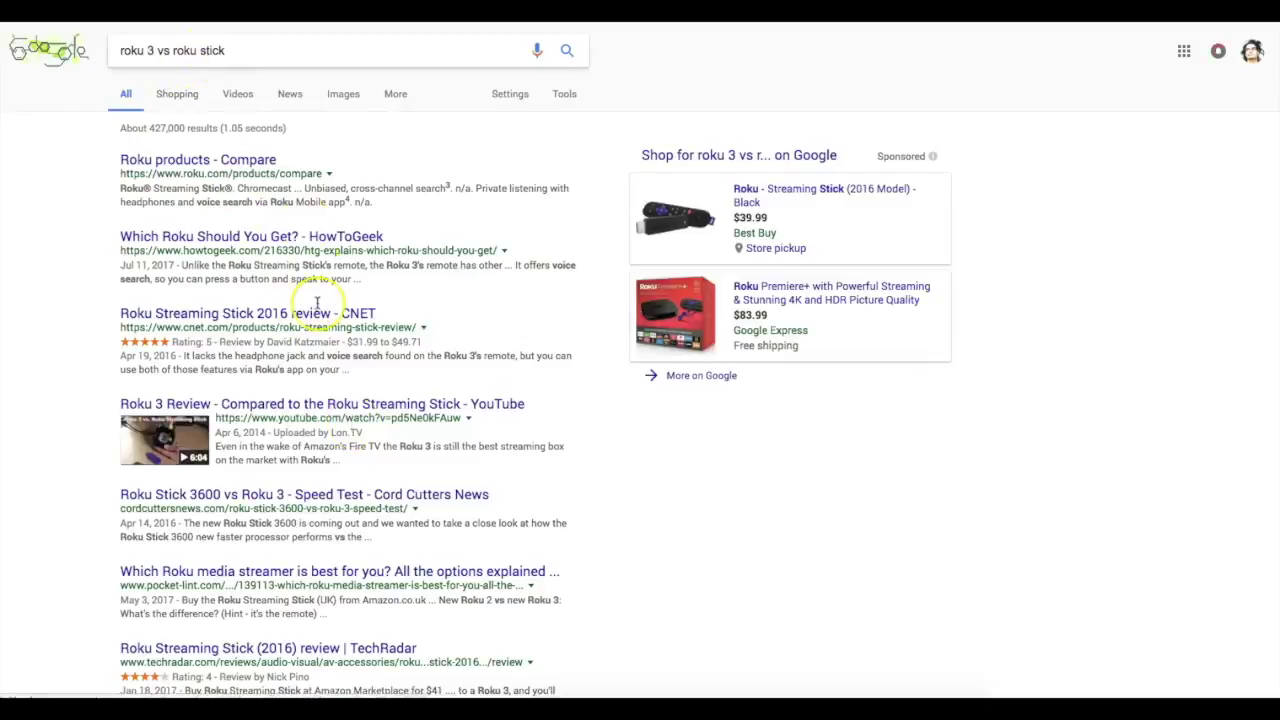
# - Scroll through the roku 3 vs roku stick results and back
pyautogui.scroll(-7, 314, 300)
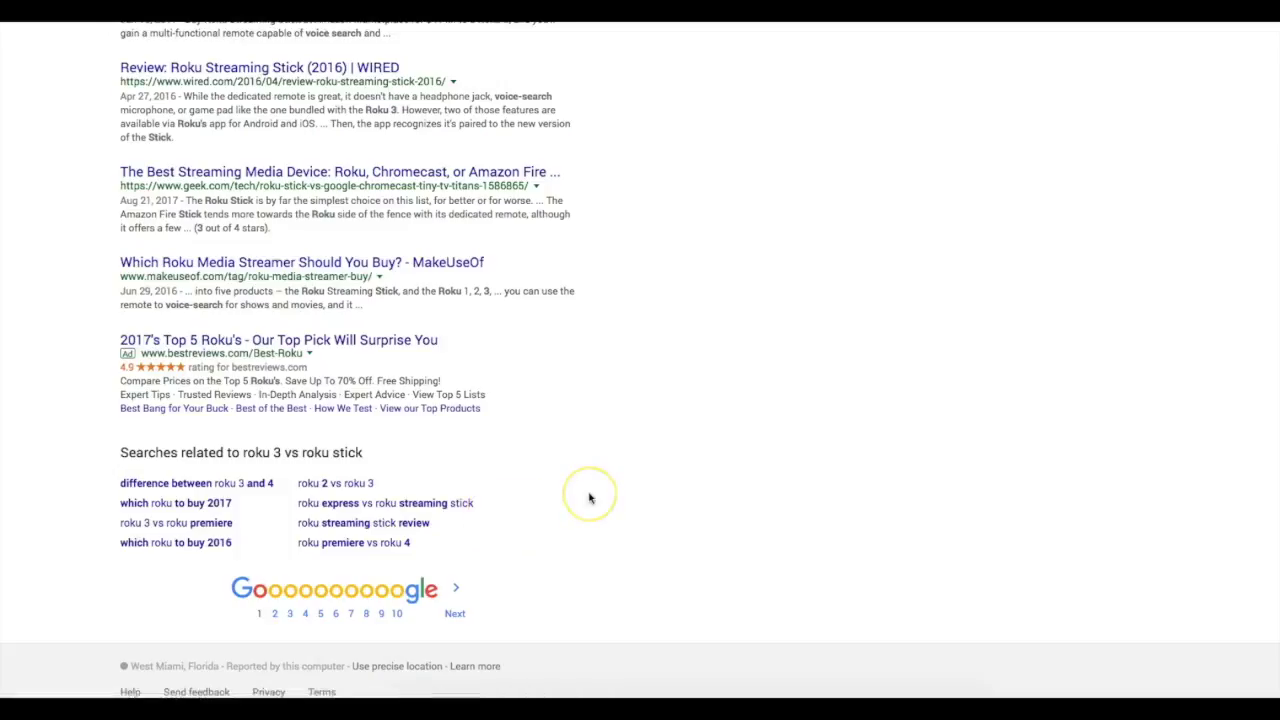
pyautogui.scroll(4, 589, 497)
pyautogui.scroll(-4, 589, 497)
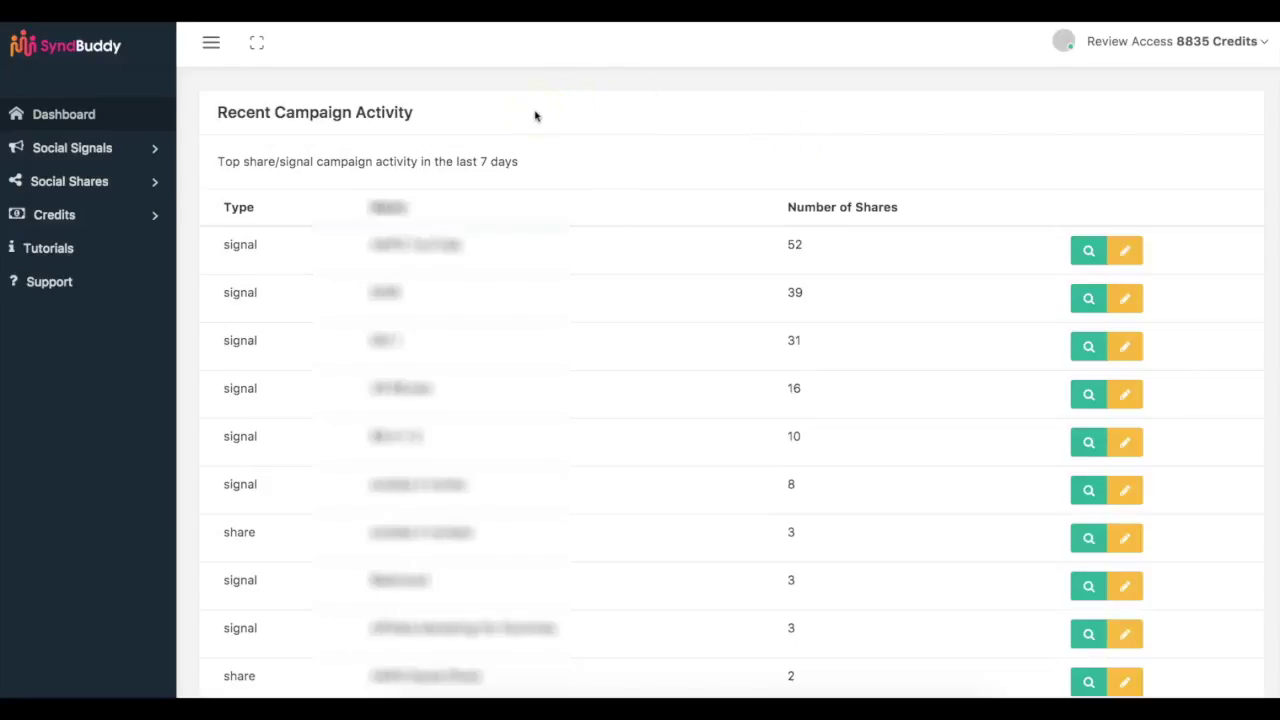
# - Start a new social signal campaign from the Social Signals campaign list
pyautogui.click(120, 150)
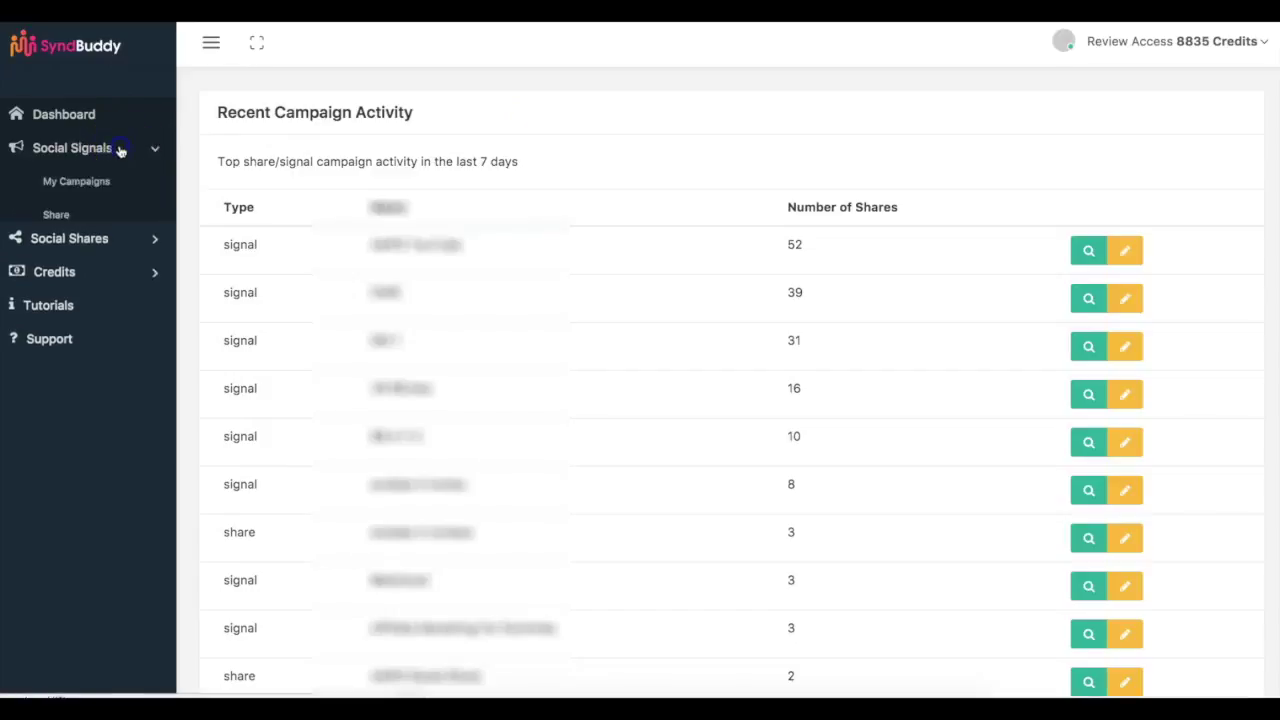
pyautogui.click(86, 184)
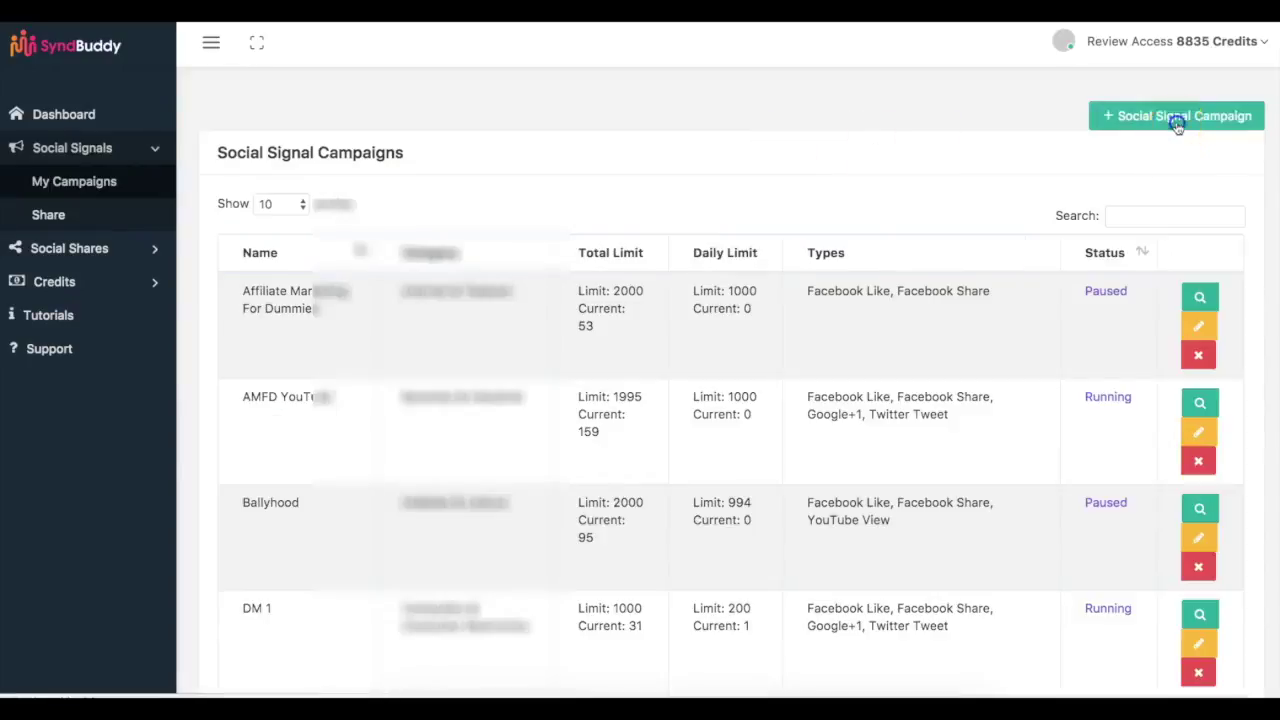
pyautogui.click(1178, 118)
pyautogui.scroll(-1, 320, 257)
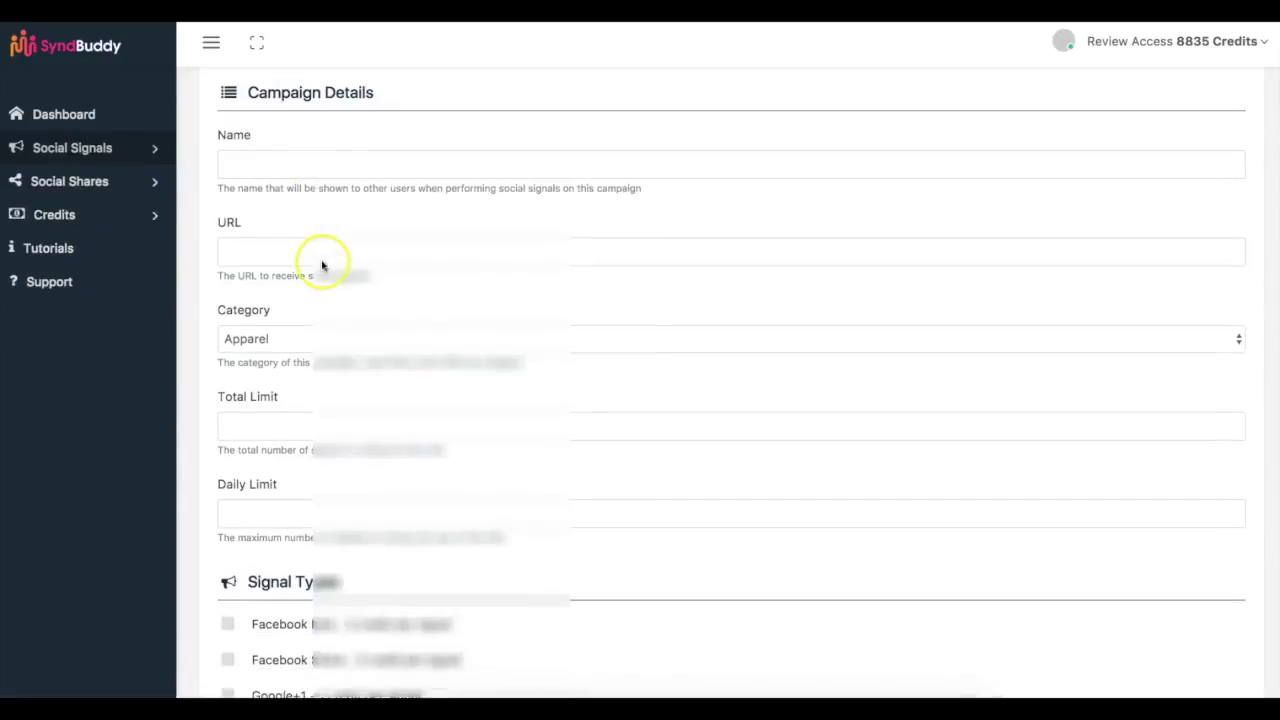
pyautogui.click(272, 243)
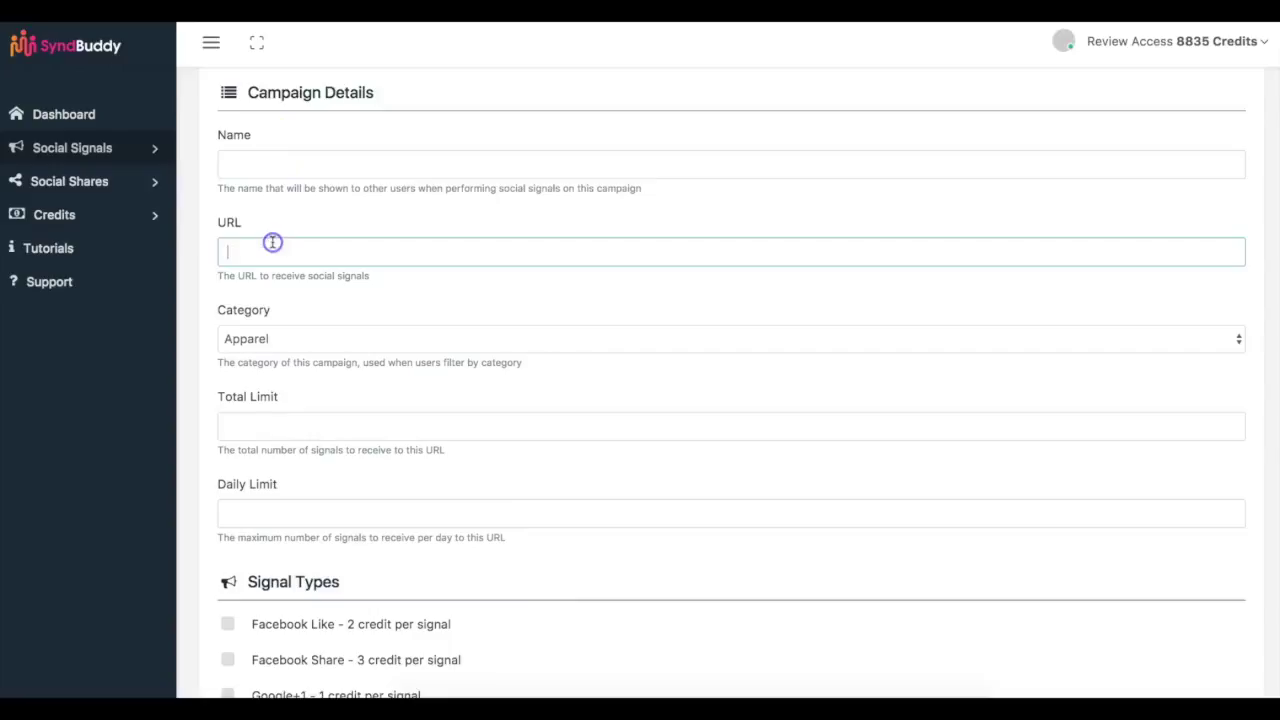
pyautogui.write('google.com')
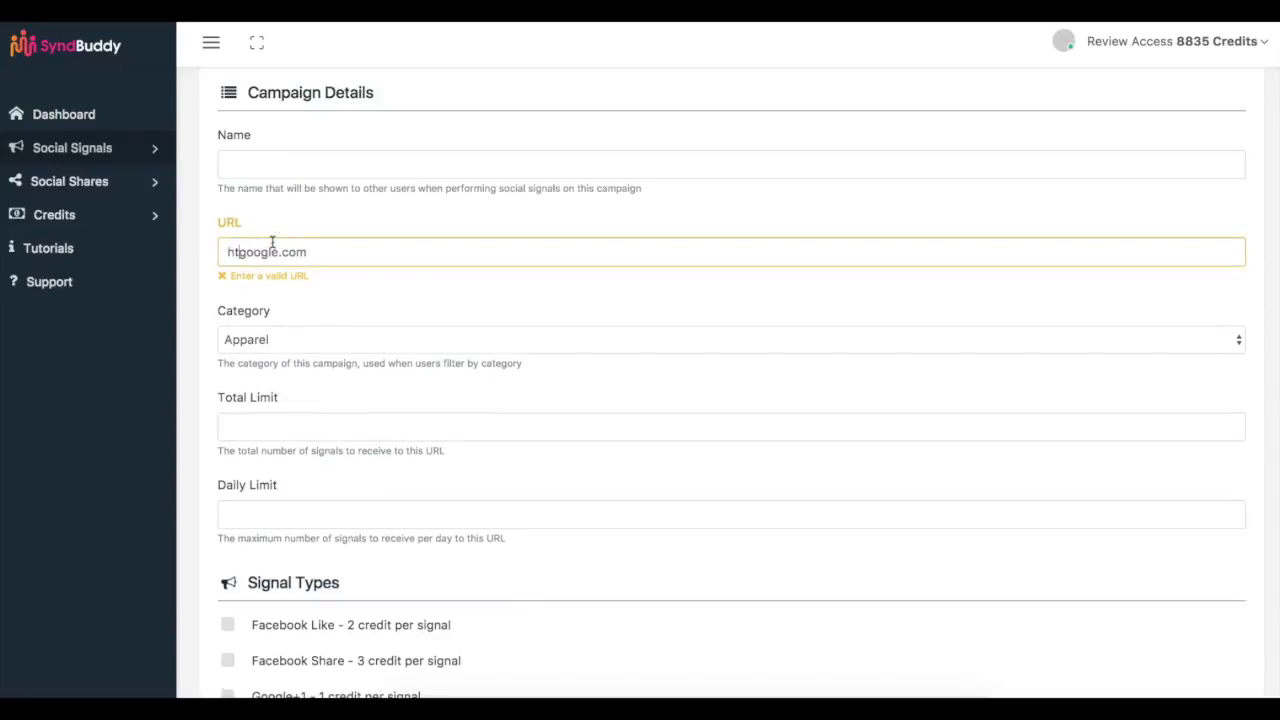
pyautogui.write('tpL:')
pyautogui.write('//')
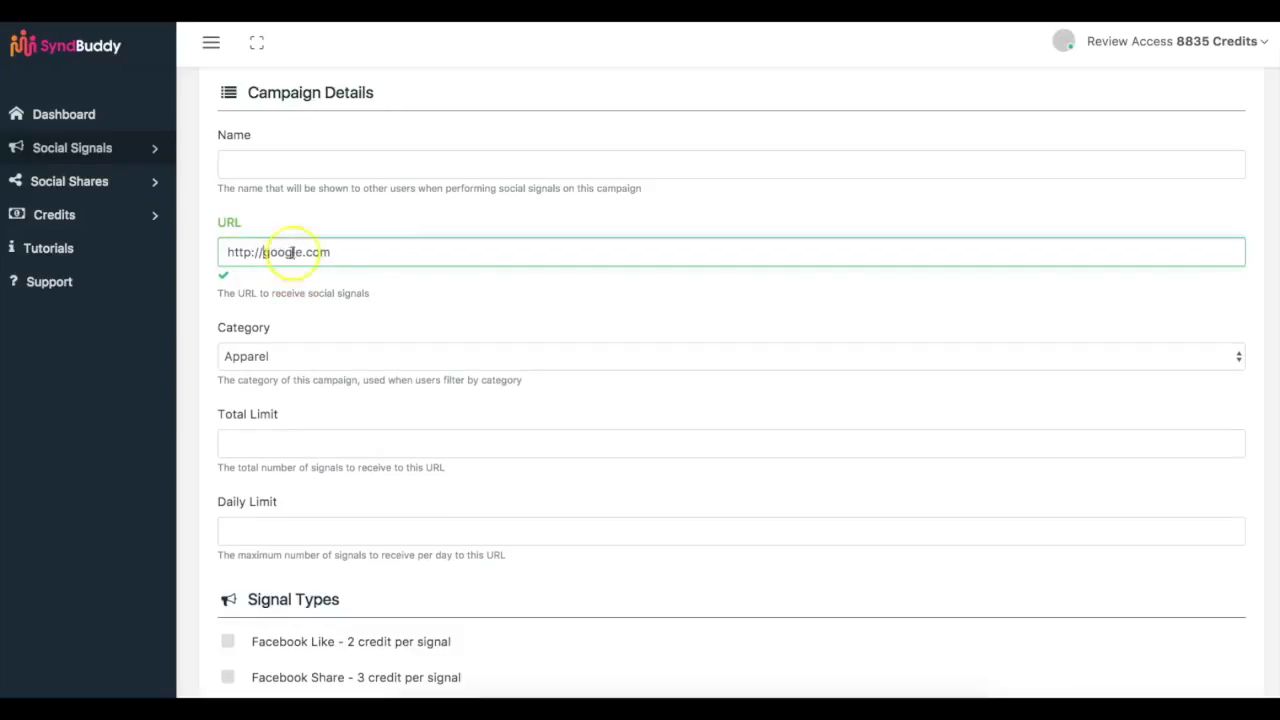
pyautogui.click(366, 176)
pyautogui.write('Name of campaign')
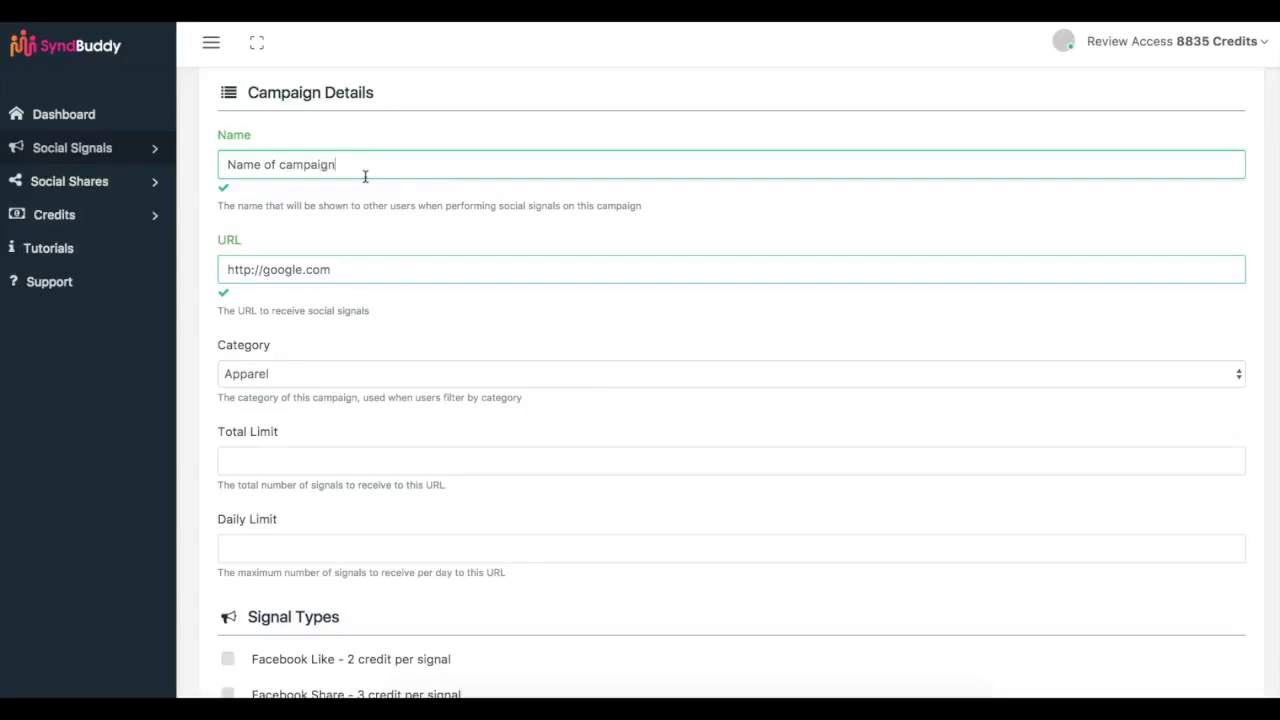
# - Choose Computers & Consumer Electronics as the campaign category
pyautogui.scroll(-3, 300, 263)
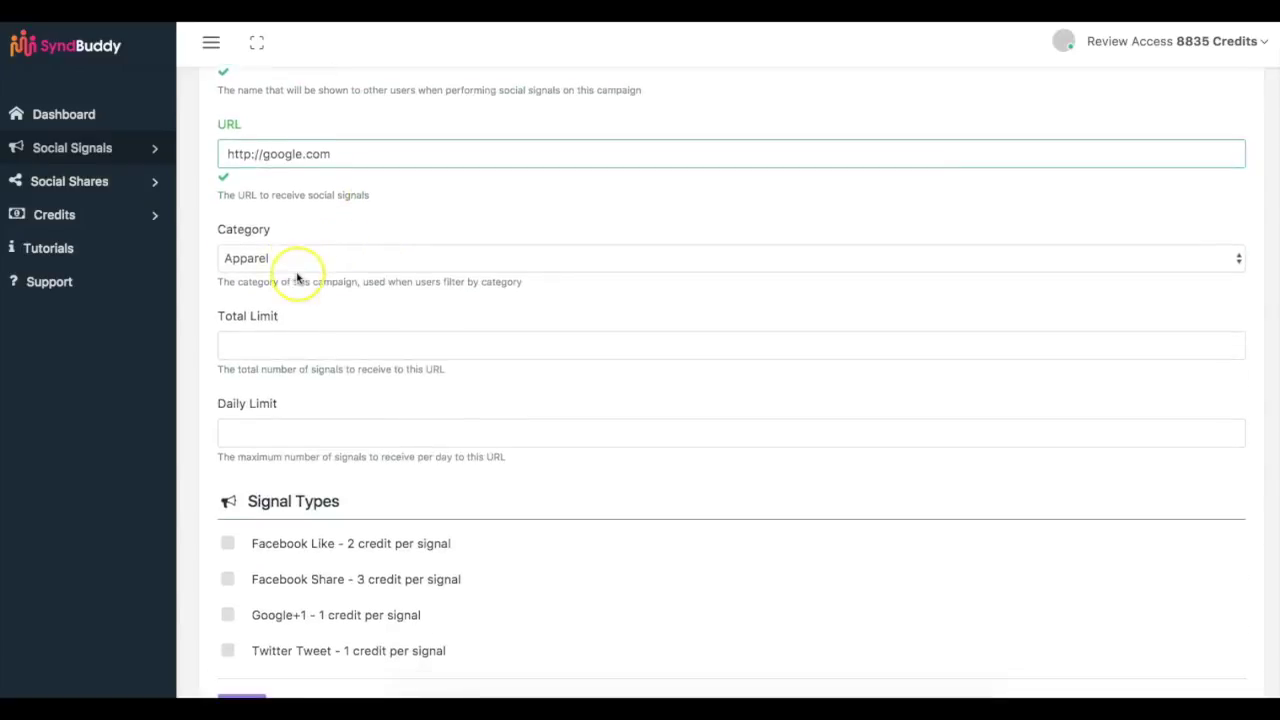
pyautogui.click(309, 235)
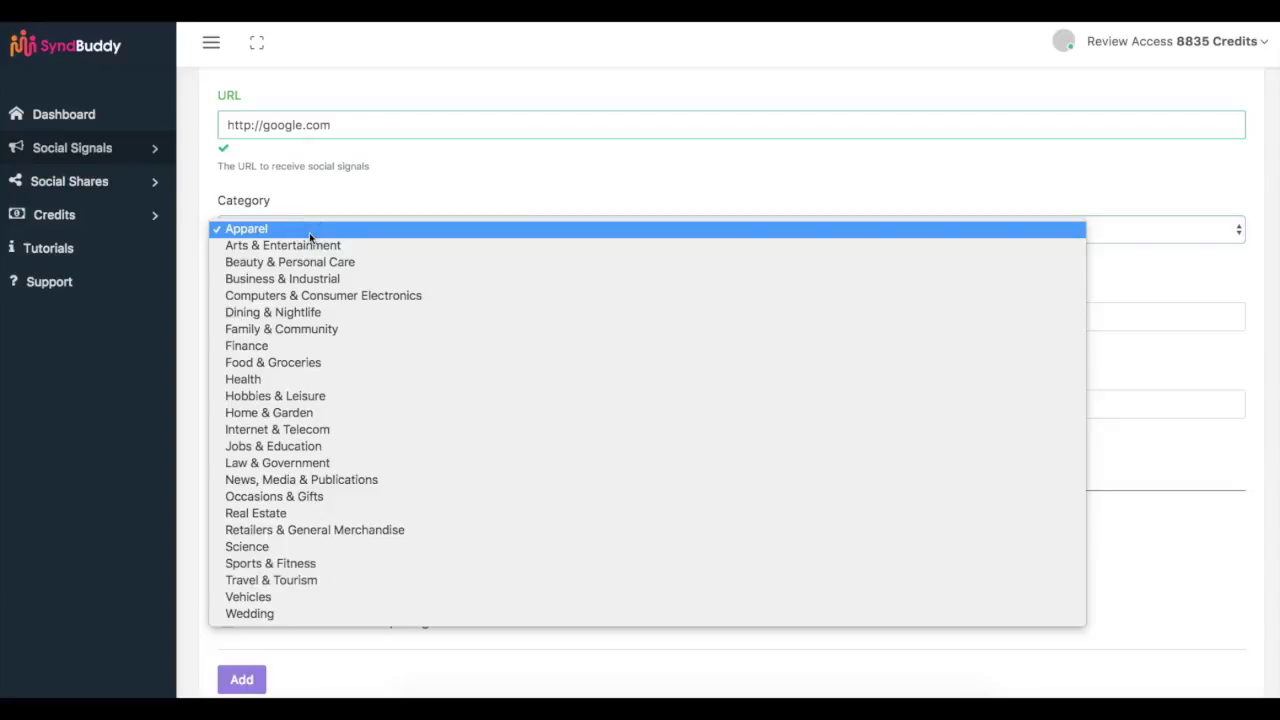
pyautogui.click(356, 296)
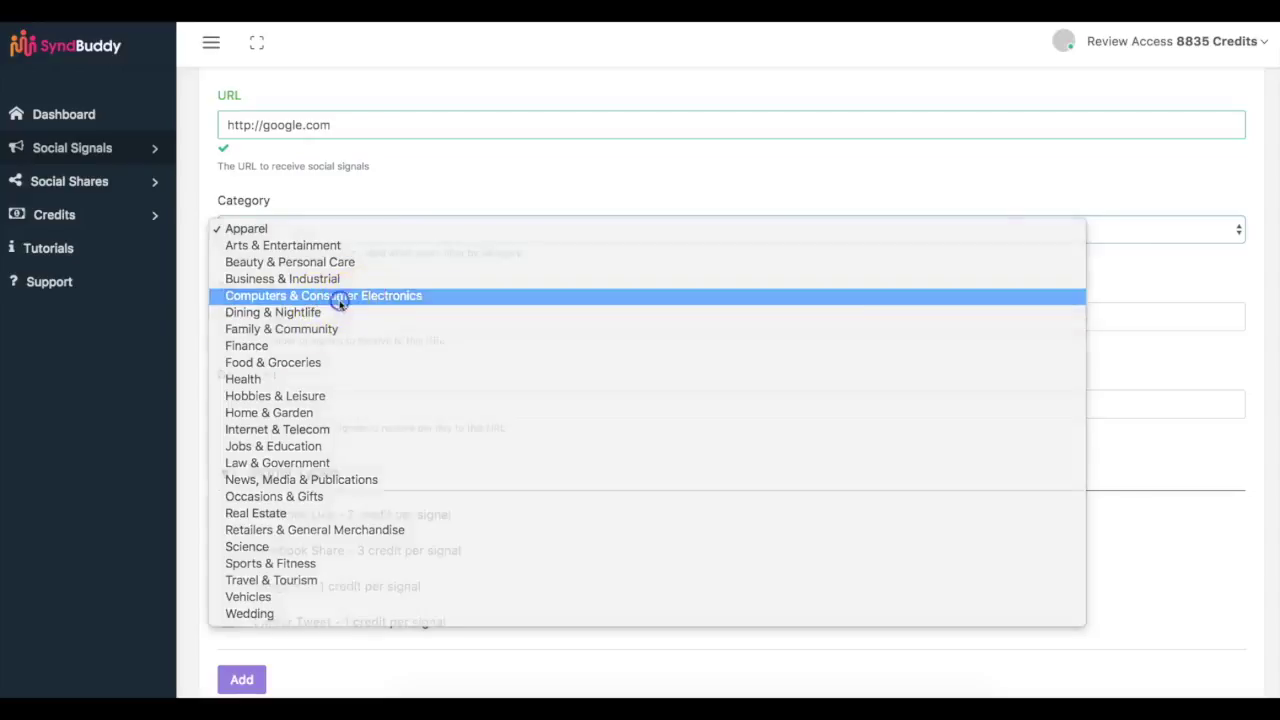
pyautogui.click(338, 296)
pyautogui.scroll(-1, 460, 330)
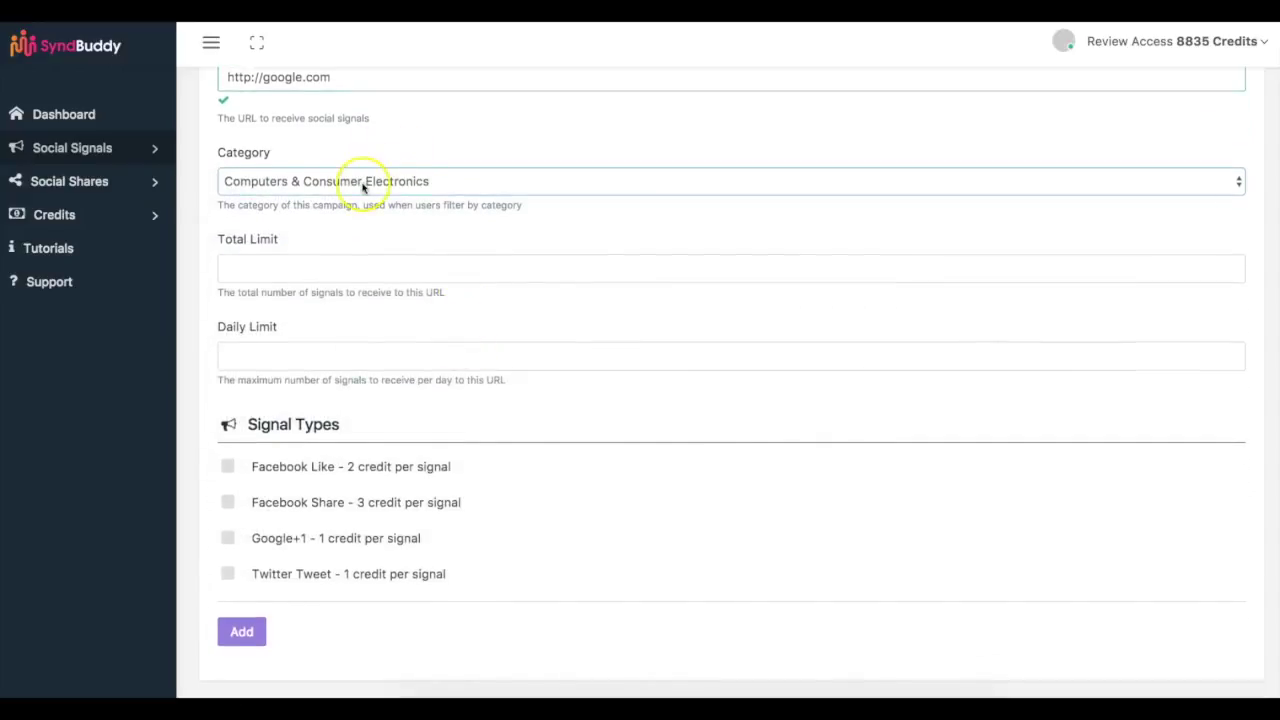
pyautogui.scroll(-1, 363, 172)
pyautogui.click(306, 224)
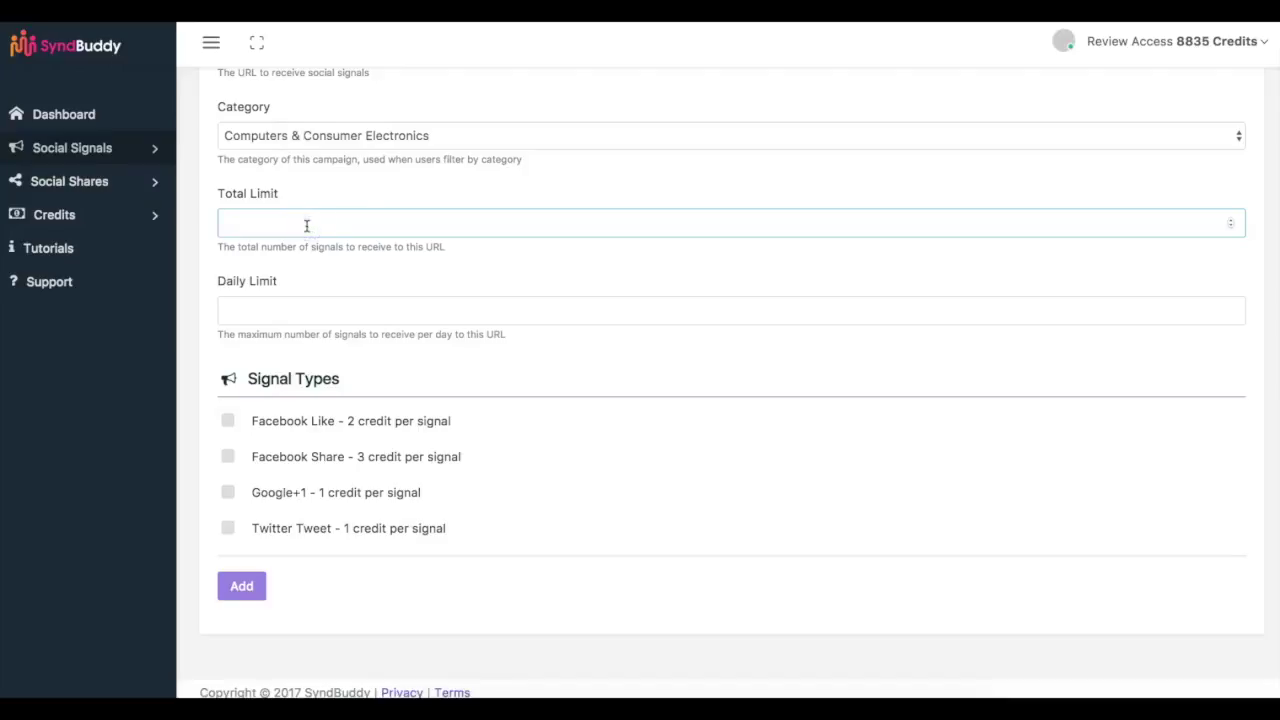
# - Enter a Total Limit of 100 and a Daily Limit of 10
pyautogui.click(349, 220)
pyautogui.write('100')
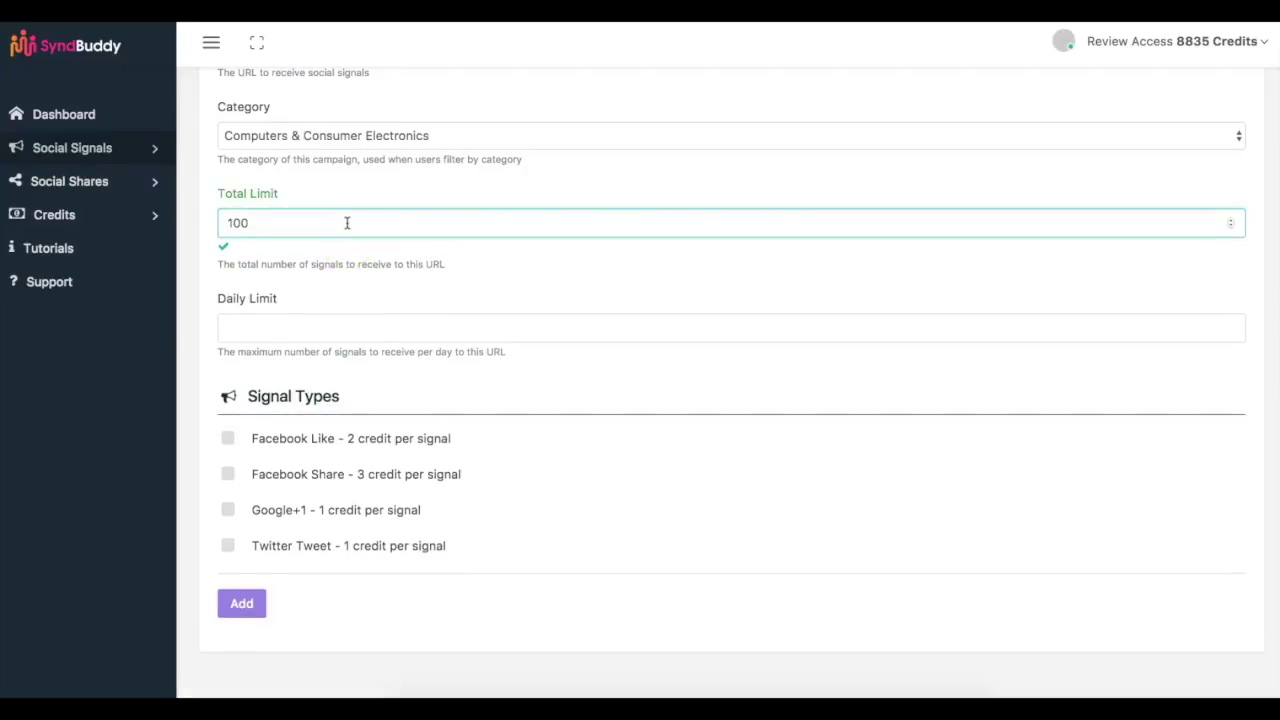
pyautogui.click(400, 220)
pyautogui.click(290, 324)
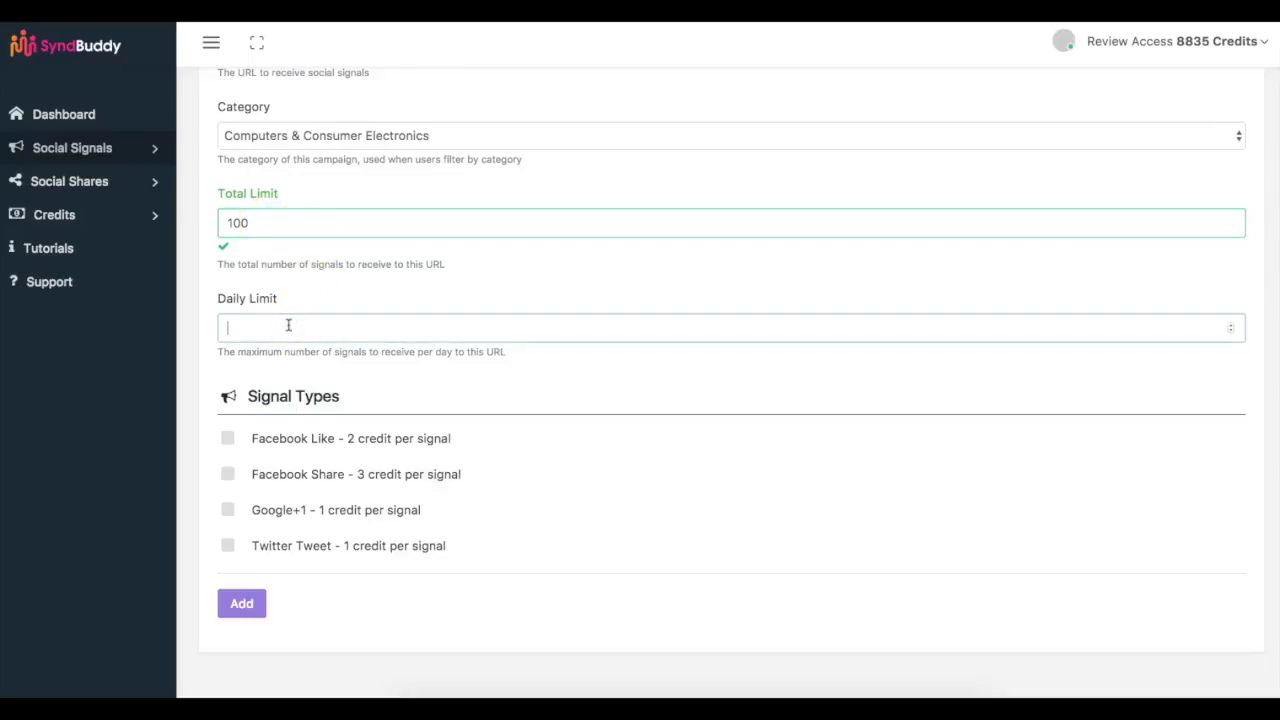
pyautogui.write('10')
pyautogui.click(197, 337)
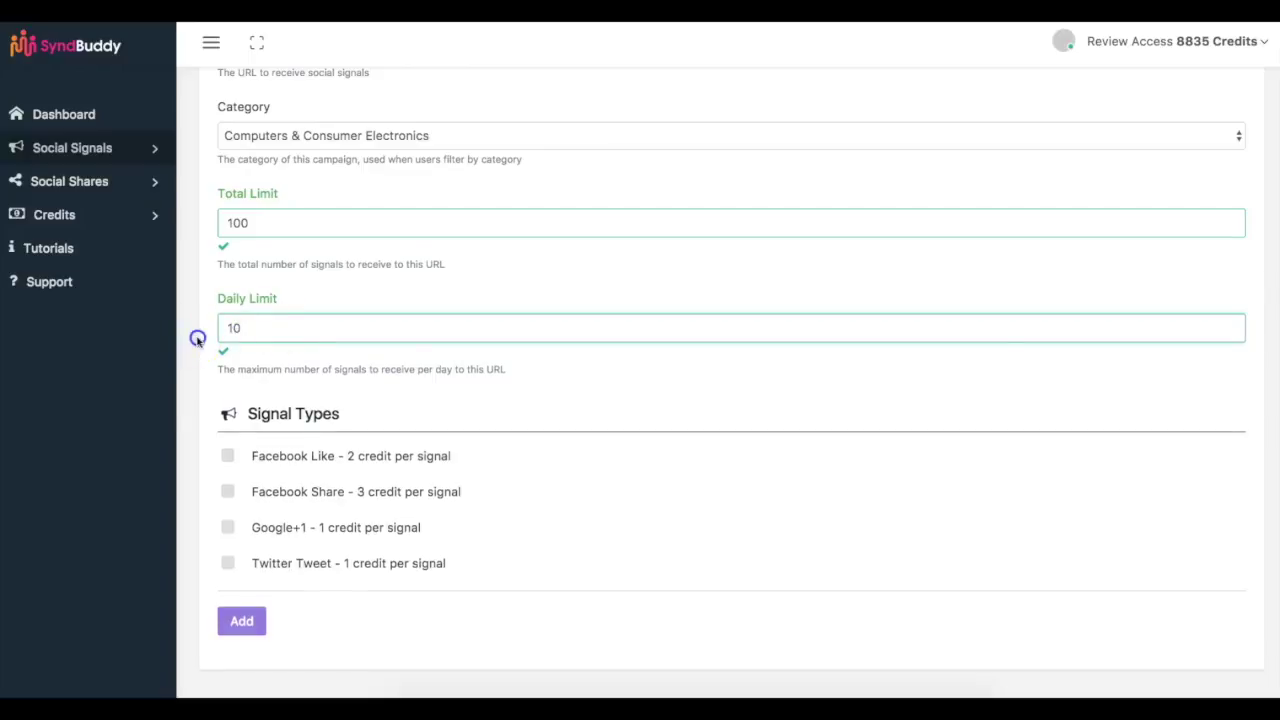
pyautogui.scroll(-1, 197, 341)
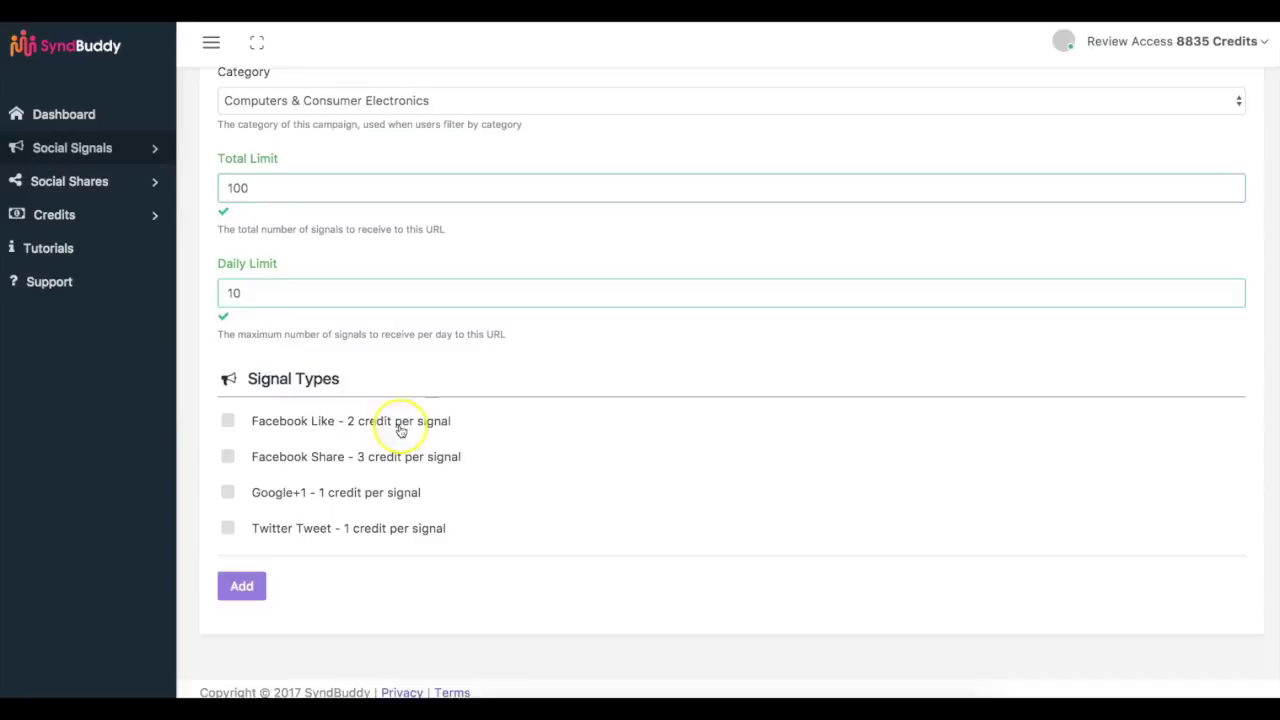
# - Tick the Facebook Like, Facebook Share, Google+1 and Twitter Tweet signal types
pyautogui.click(226, 421)
pyautogui.click(228, 456)
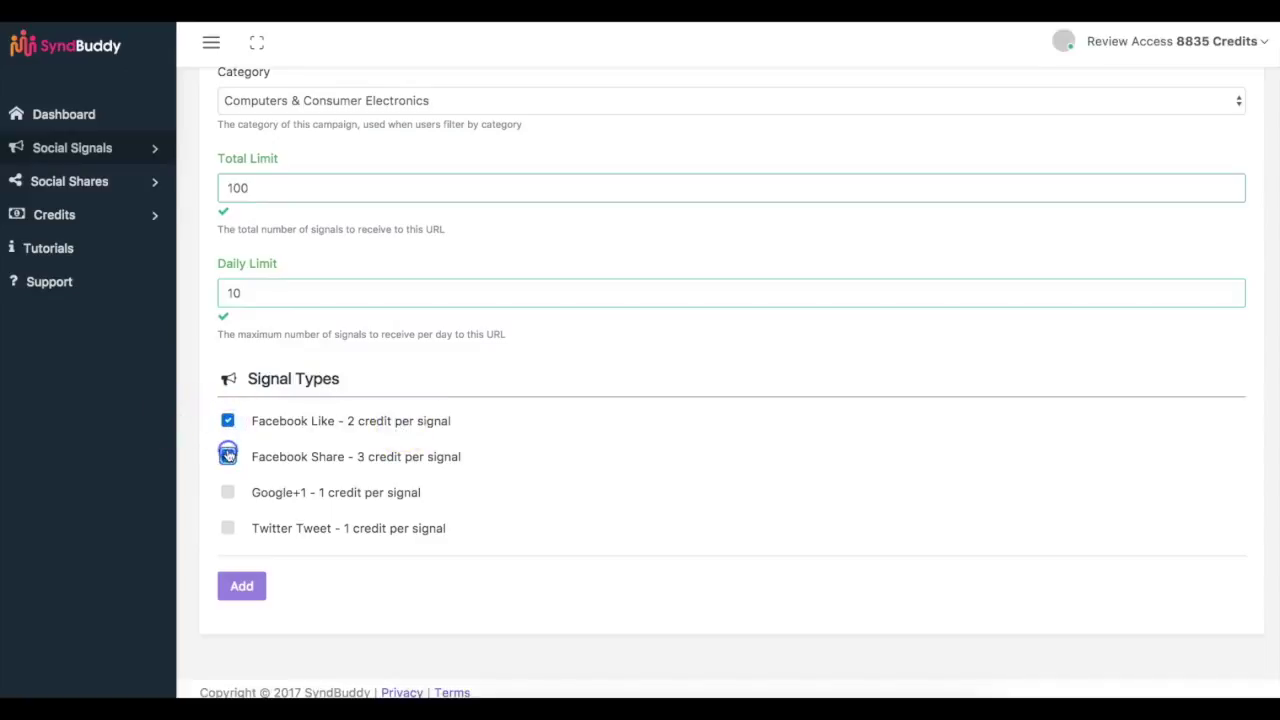
pyautogui.click(229, 494)
pyautogui.click(229, 529)
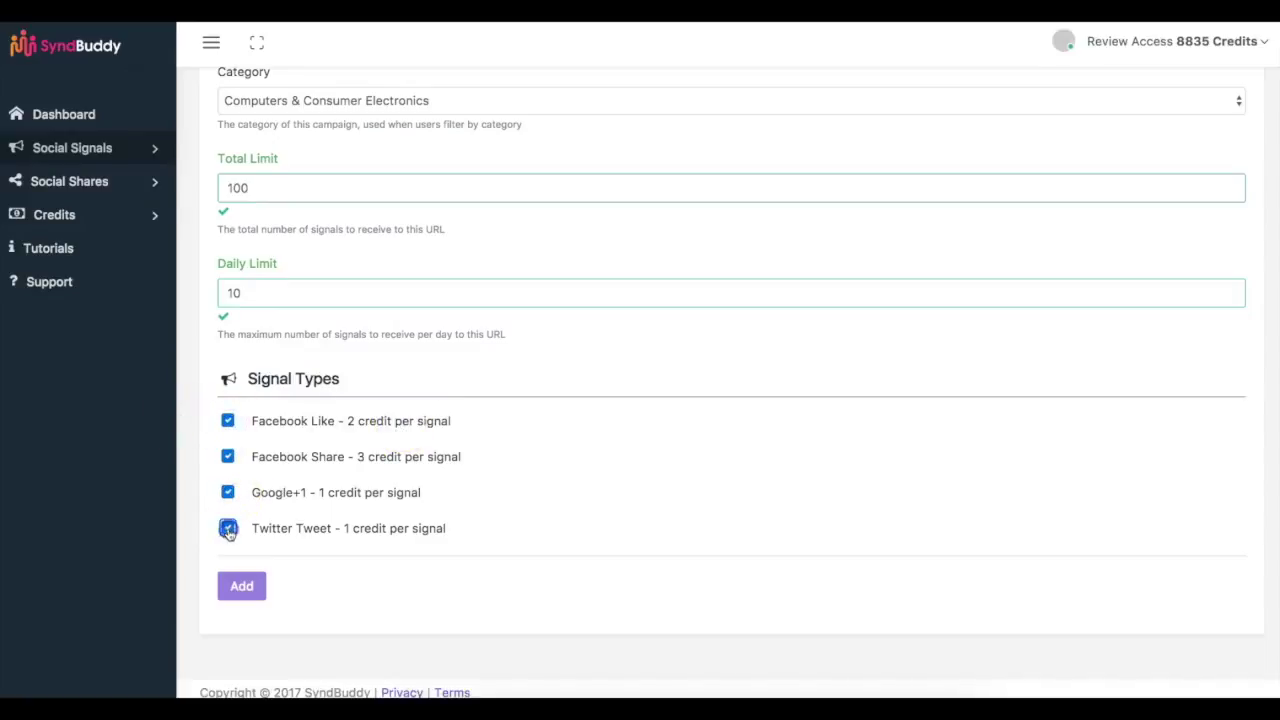
# - Submit the new social signal campaign with Add
pyautogui.scroll(1, 385, 457)
pyautogui.scroll(2, 337, 214)
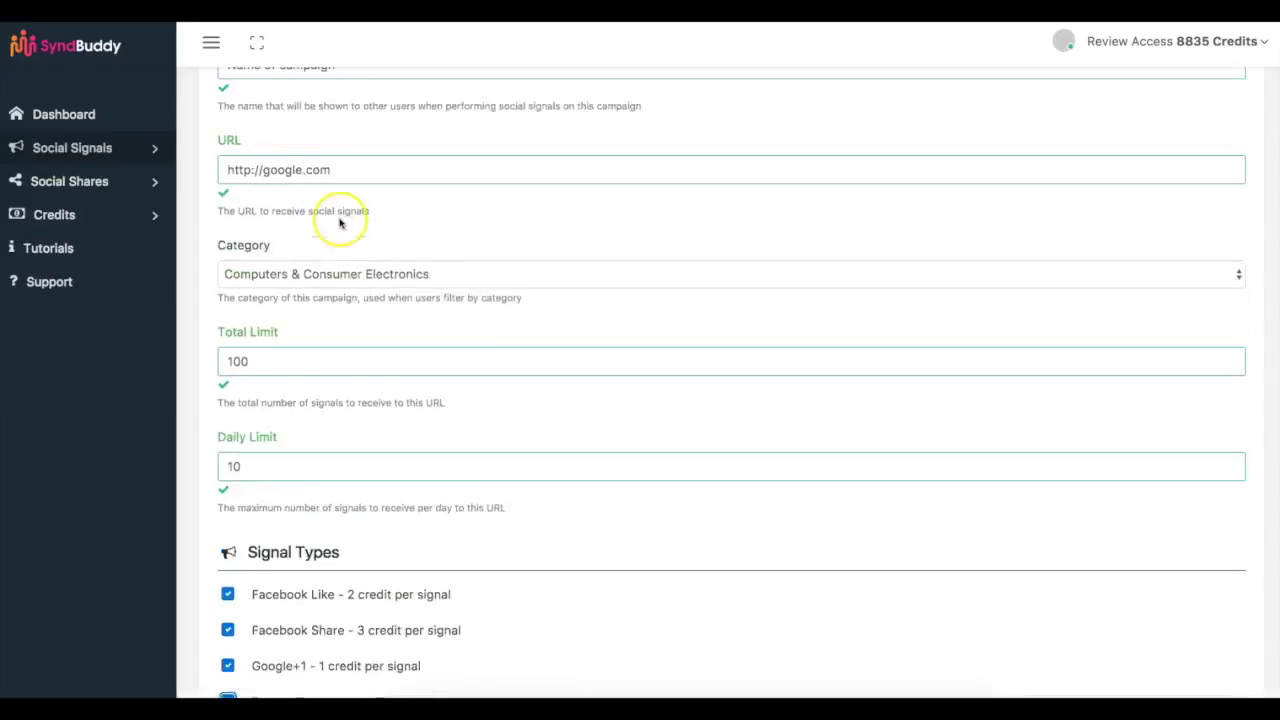
pyautogui.scroll(-3, 310, 174)
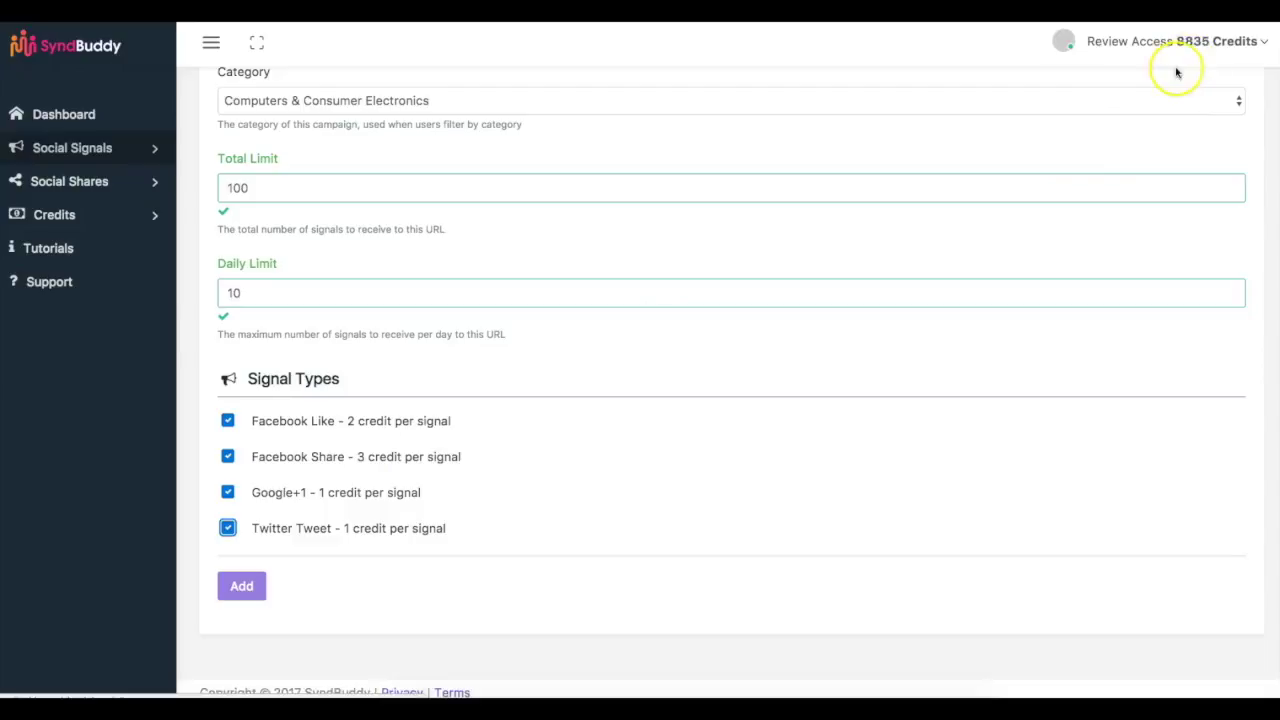
pyautogui.scroll(1, 512, 419)
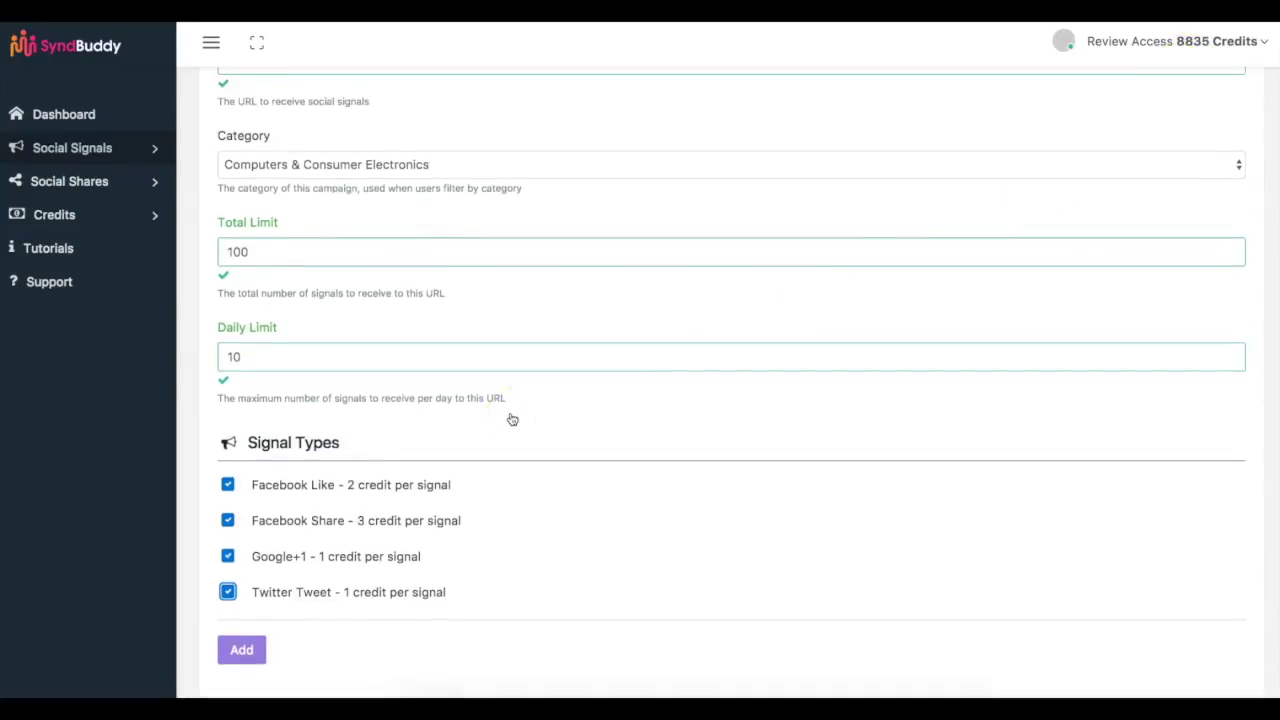
pyautogui.scroll(-1, 512, 419)
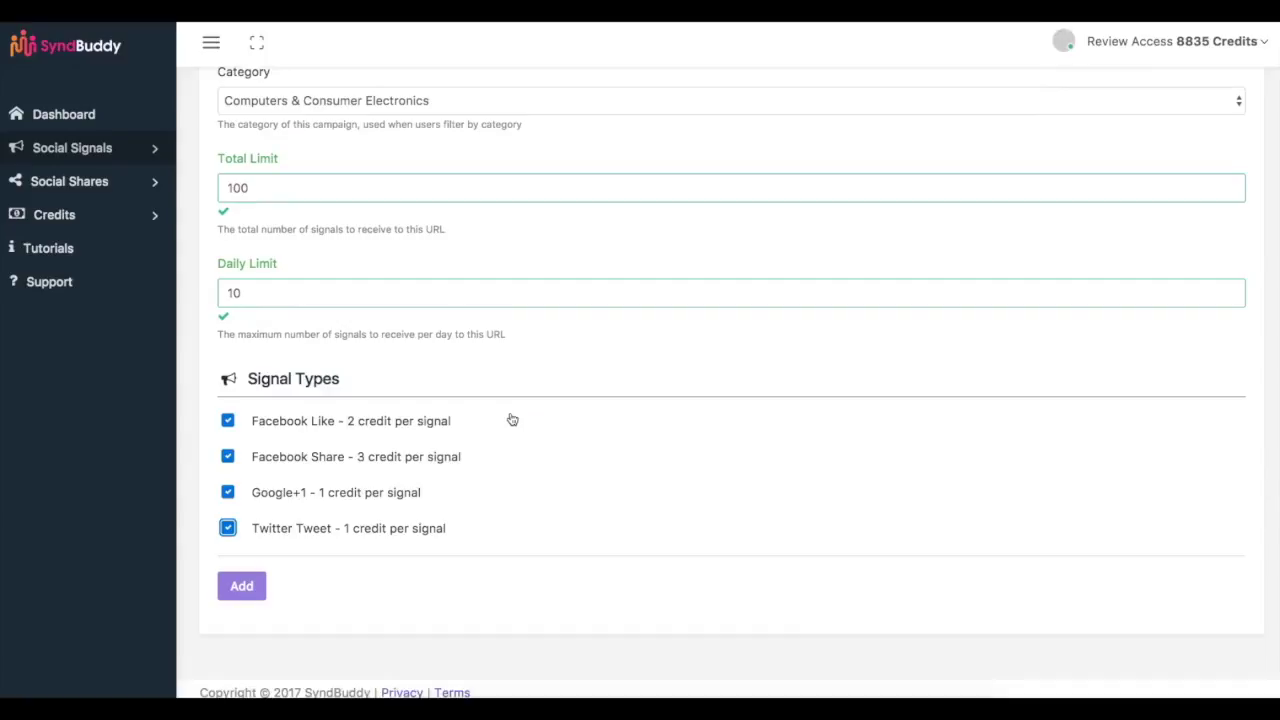
pyautogui.click(246, 587)
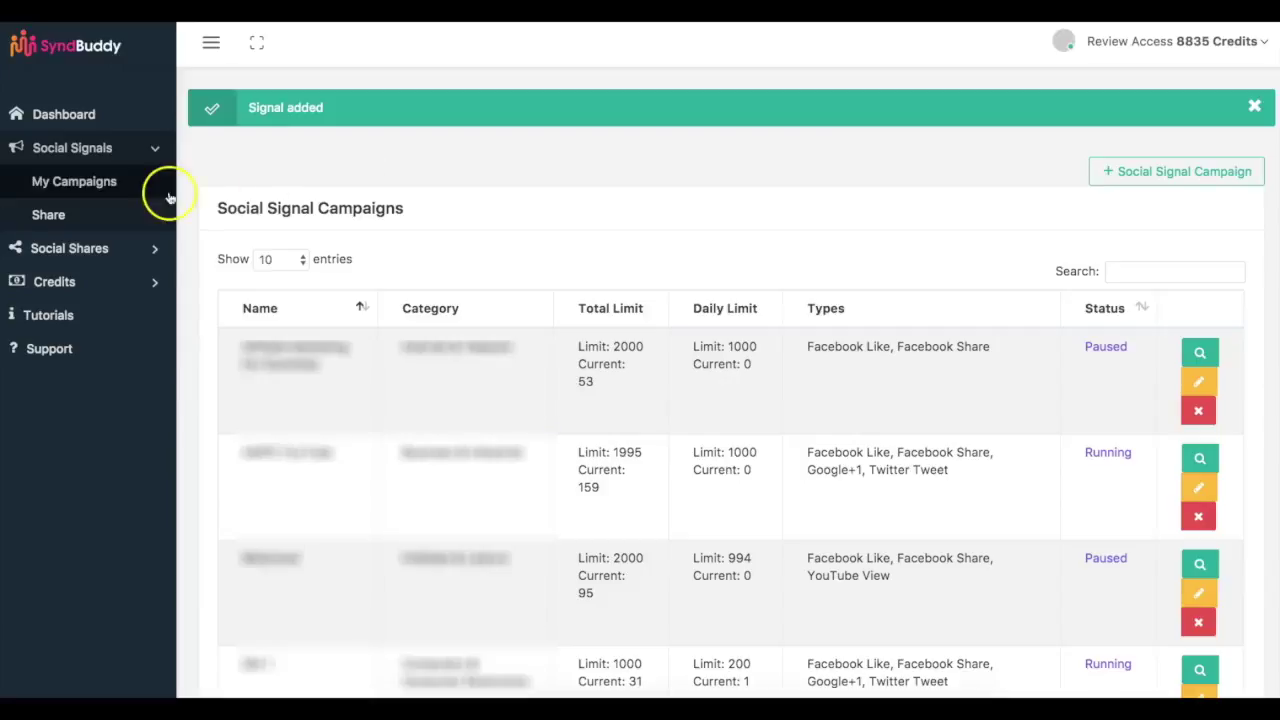
# - Expand Social Shares and then Social Signals in the sidebar
pyautogui.click(85, 250)
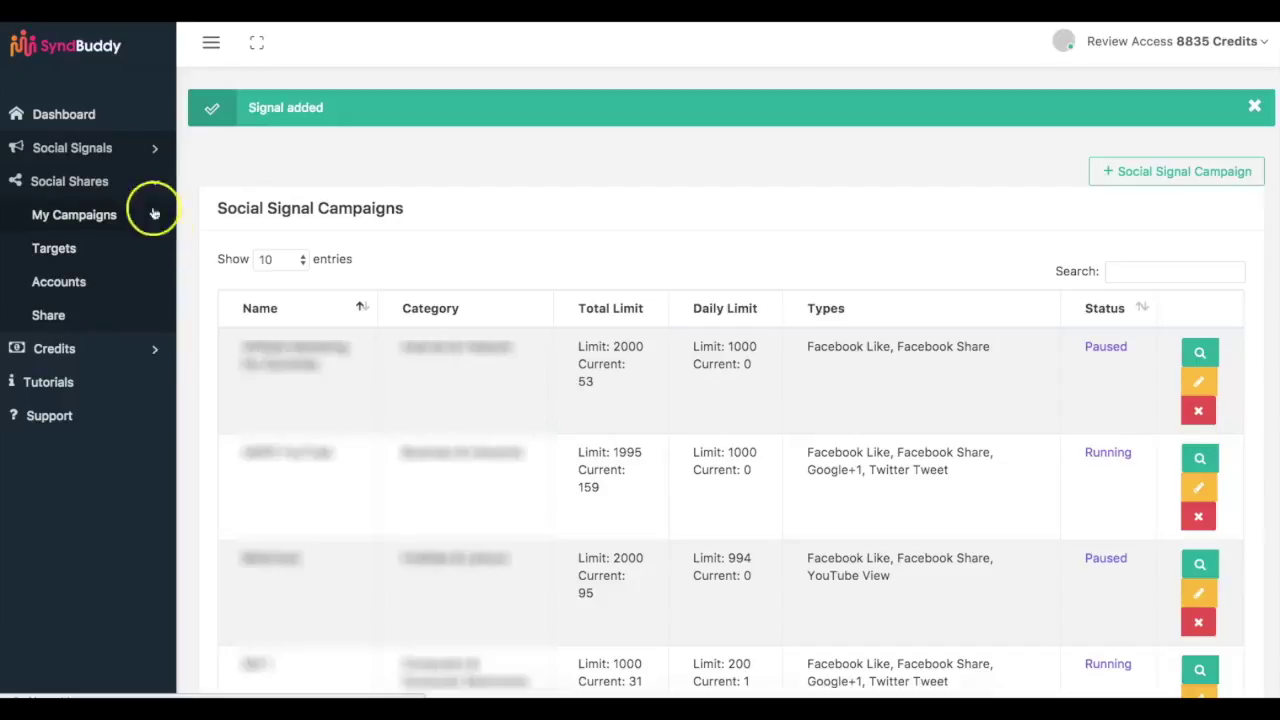
pyautogui.click(100, 149)
# - On the Social Signals Share page, Like the Shark Sleeping Bag on Facebook
pyautogui.click(50, 218)
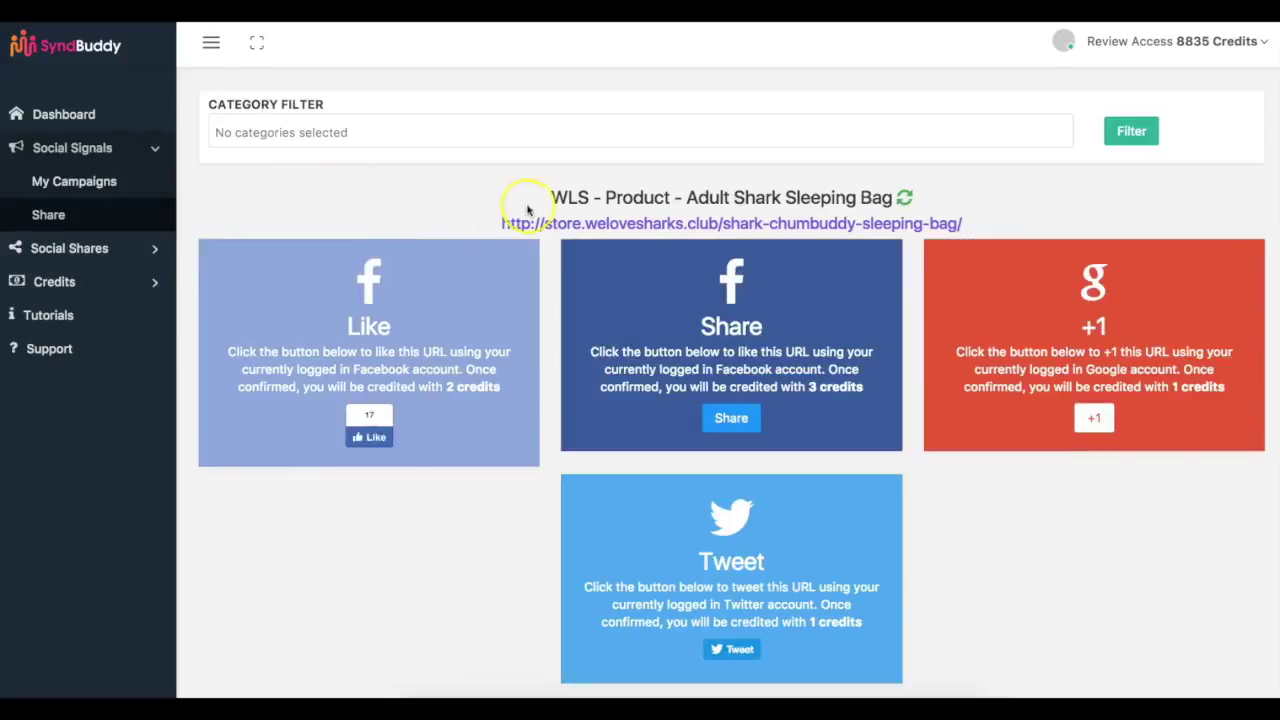
pyautogui.scroll(-1, 571, 229)
pyautogui.click(373, 396)
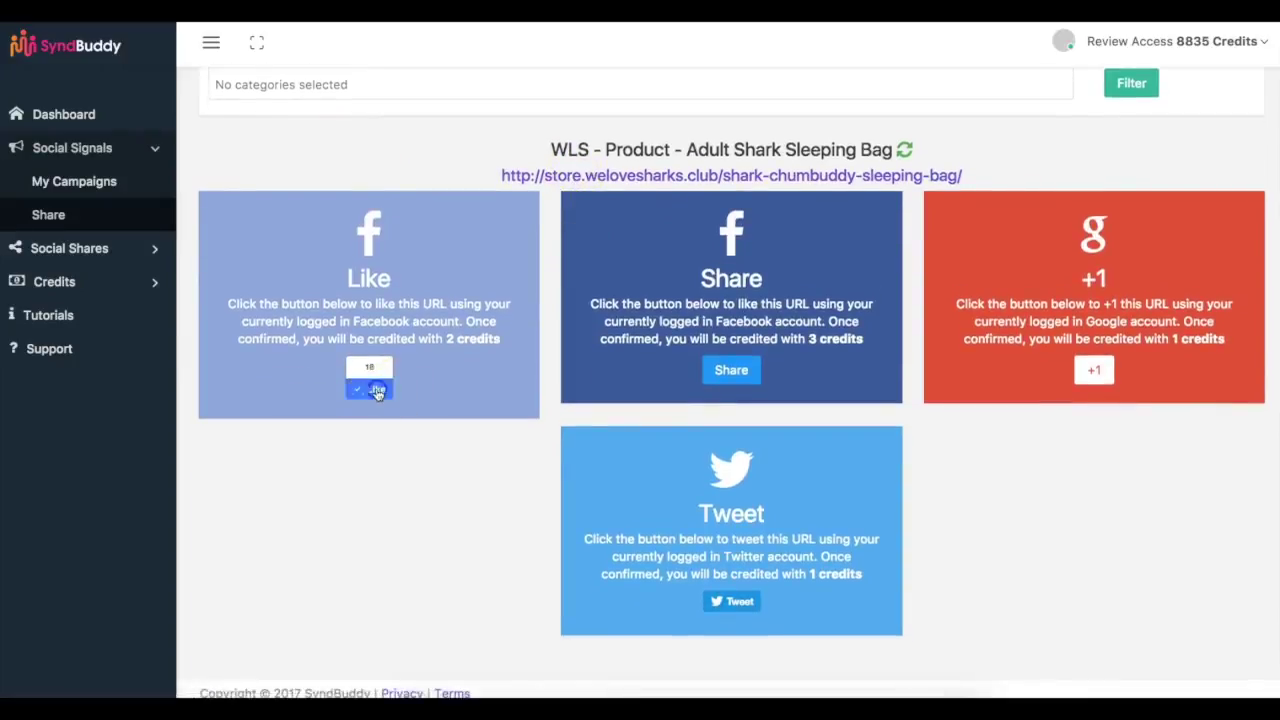
pyautogui.click(373, 384)
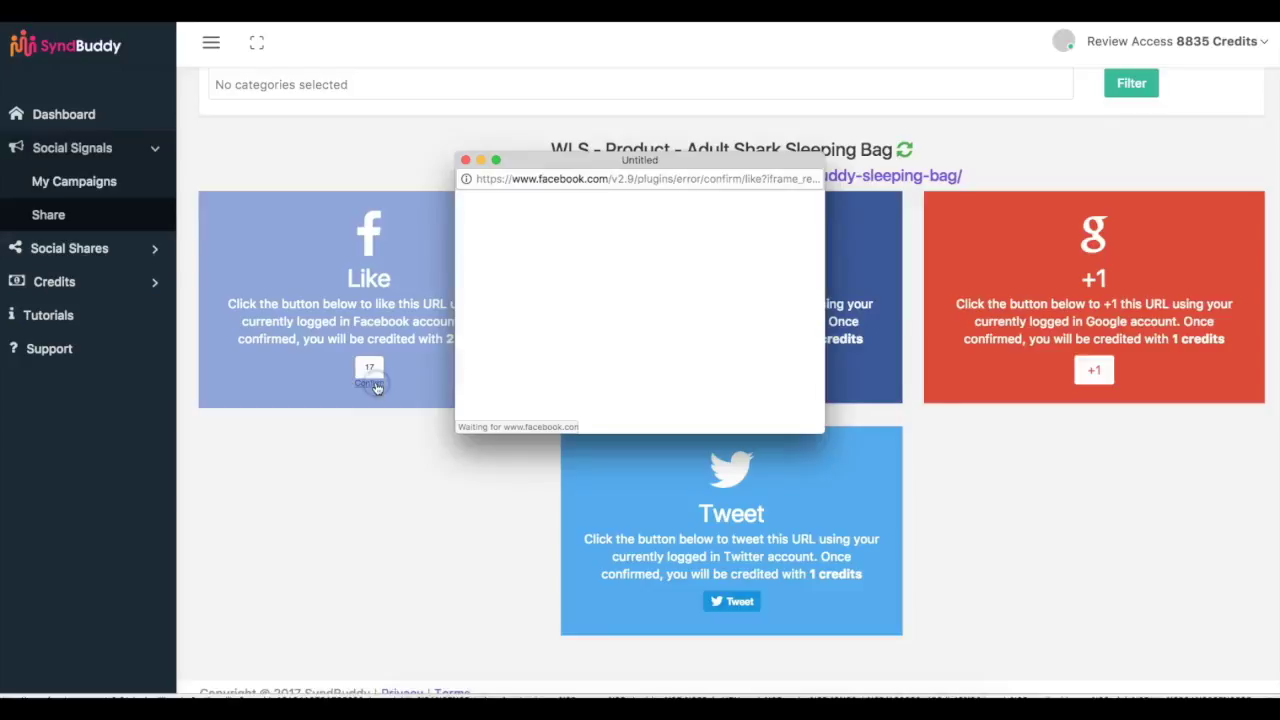
pyautogui.click(731, 356)
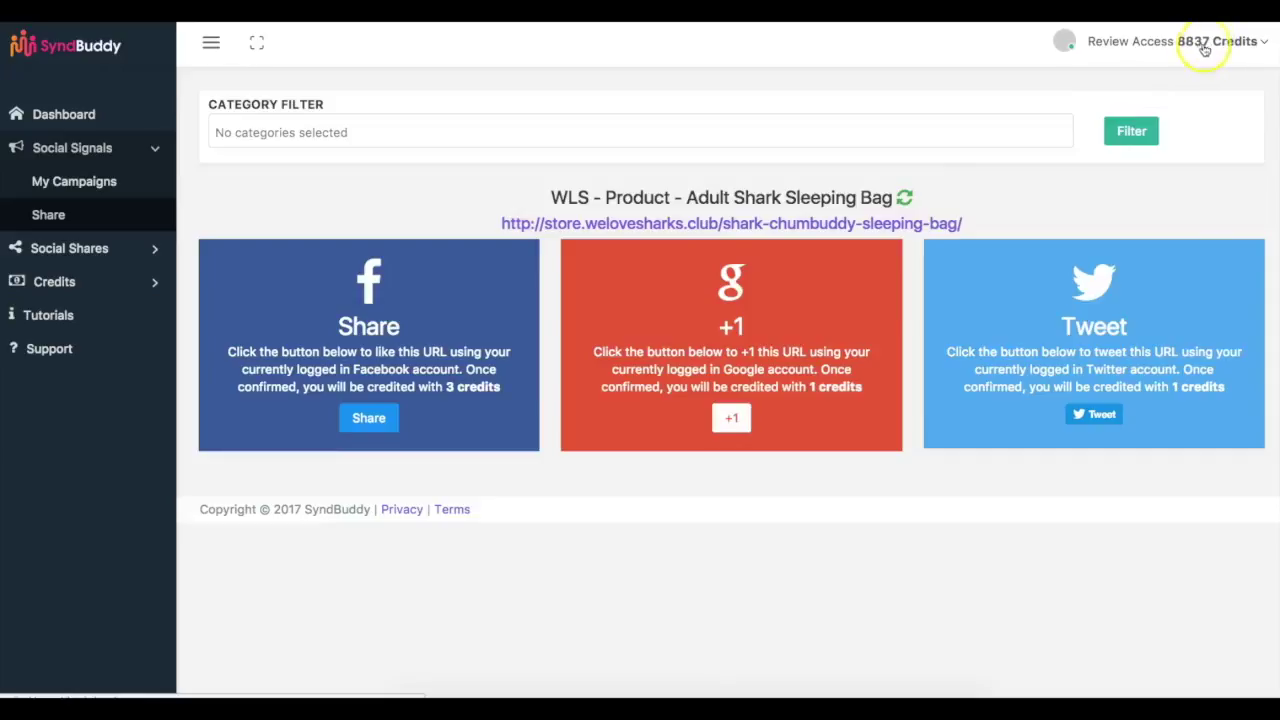
# - +1 the Shark Sleeping Bag link and share it publicly on Google+
pyautogui.click(732, 418)
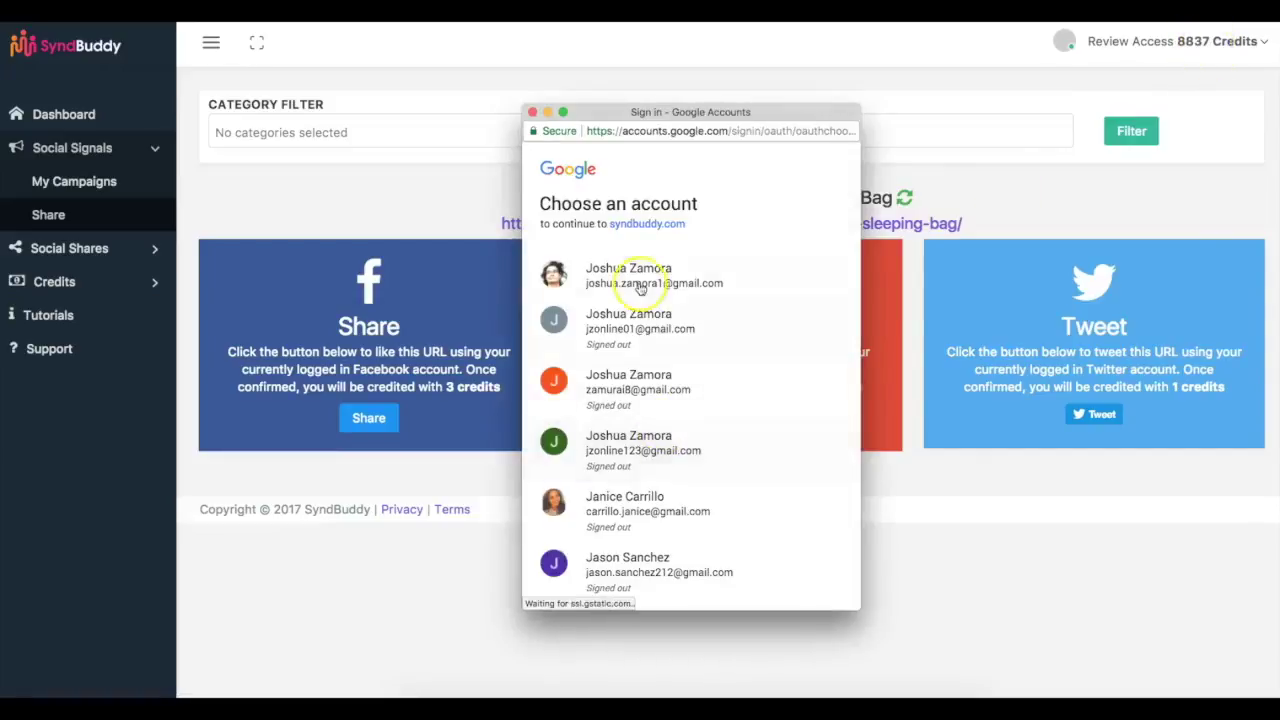
pyautogui.click(648, 280)
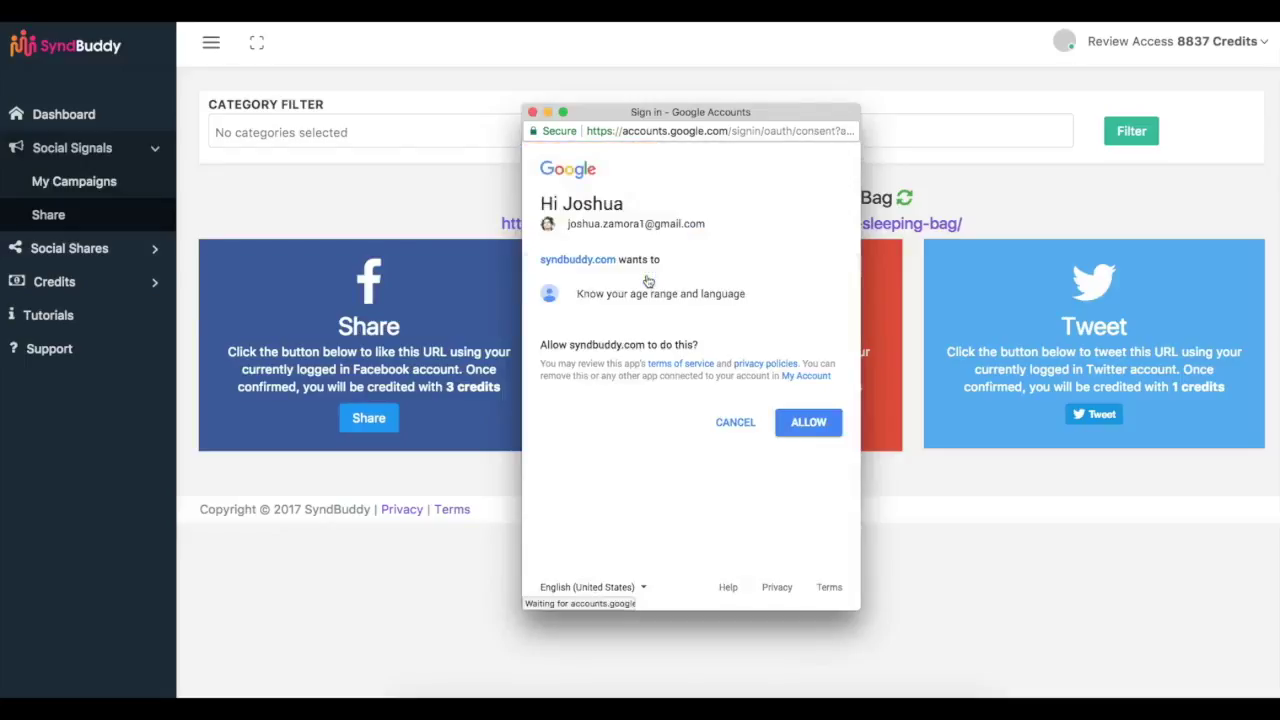
pyautogui.click(806, 421)
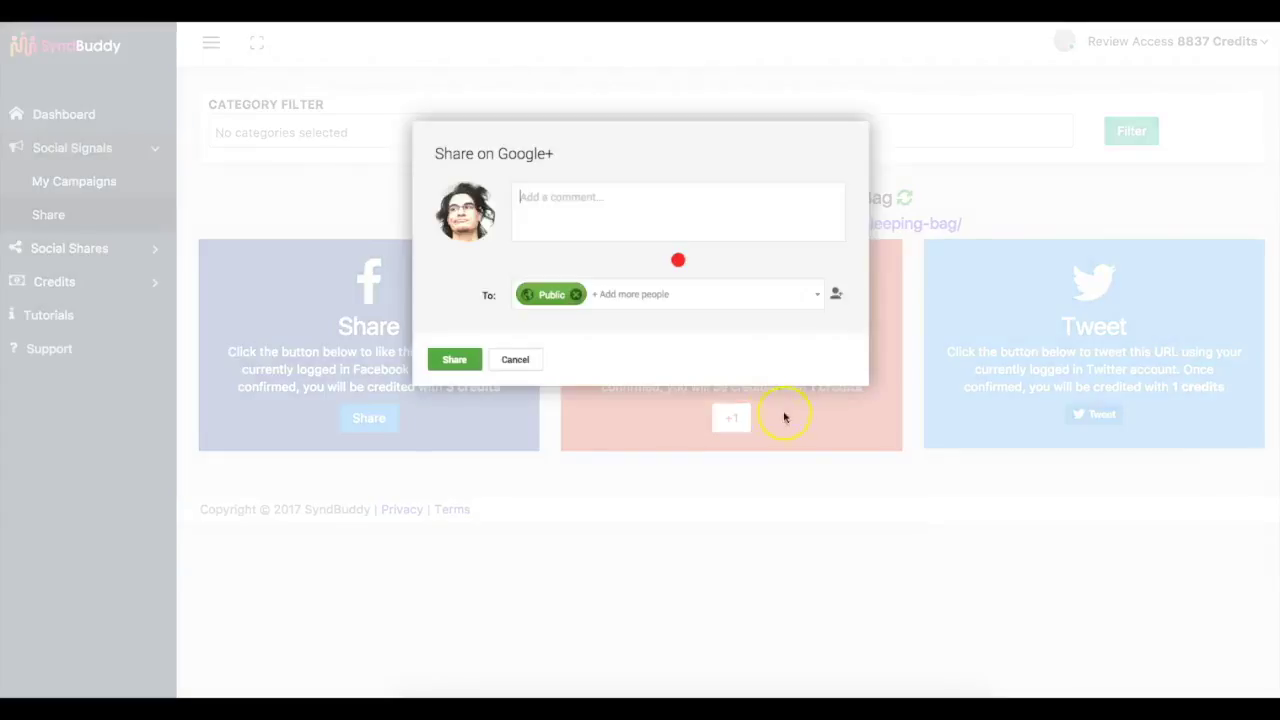
pyautogui.click(474, 354)
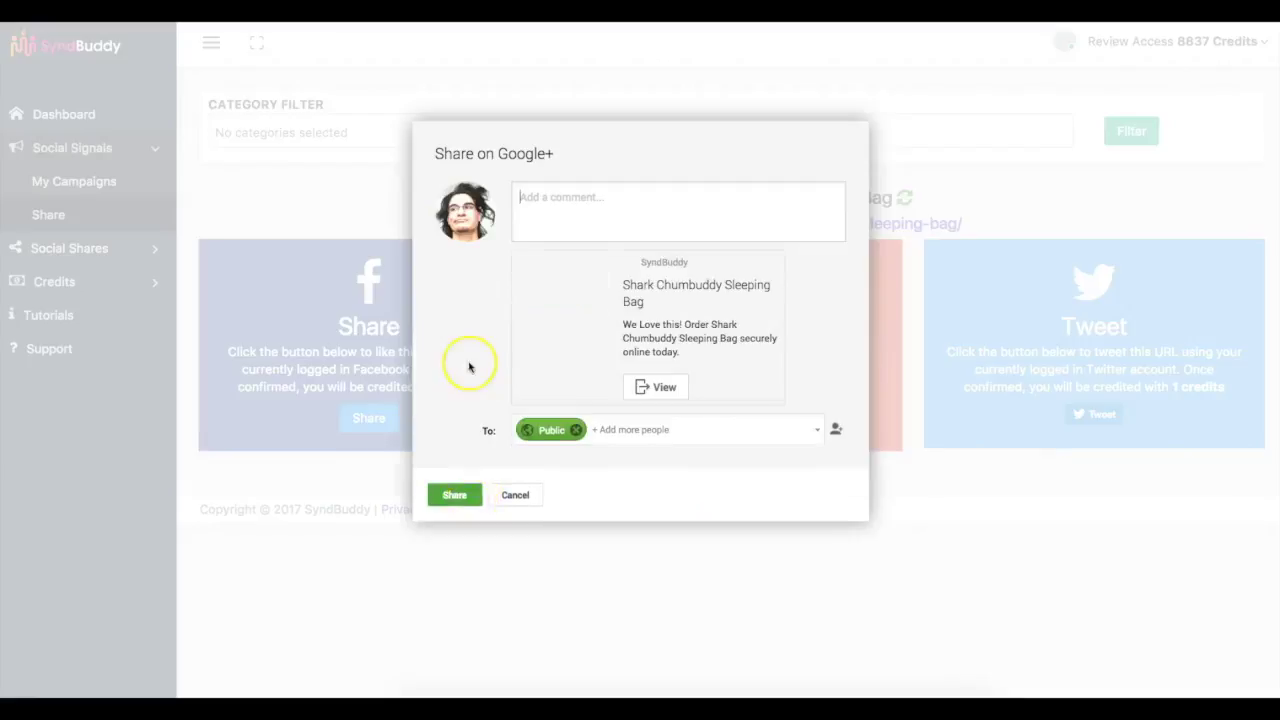
pyautogui.click(457, 492)
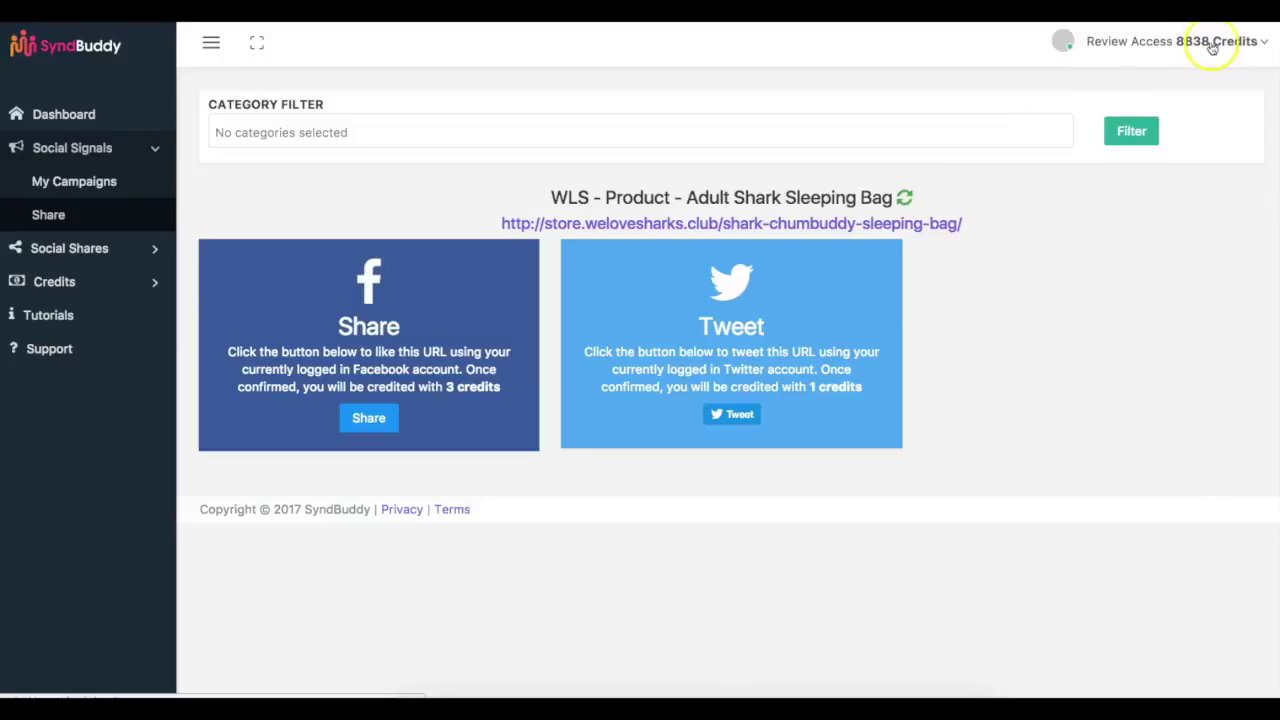
# - Tweet the Shark Sleeping Bag link, raising the balance to 8841 credits
pyautogui.click(745, 415)
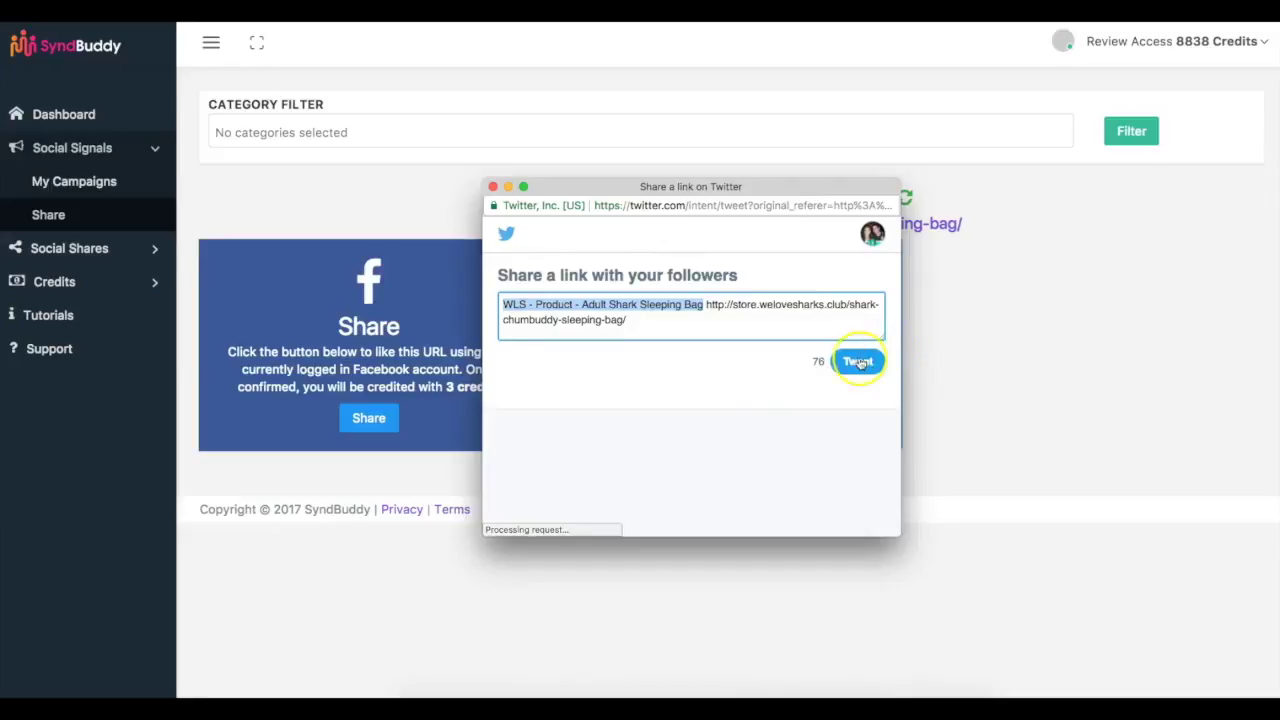
pyautogui.click(858, 362)
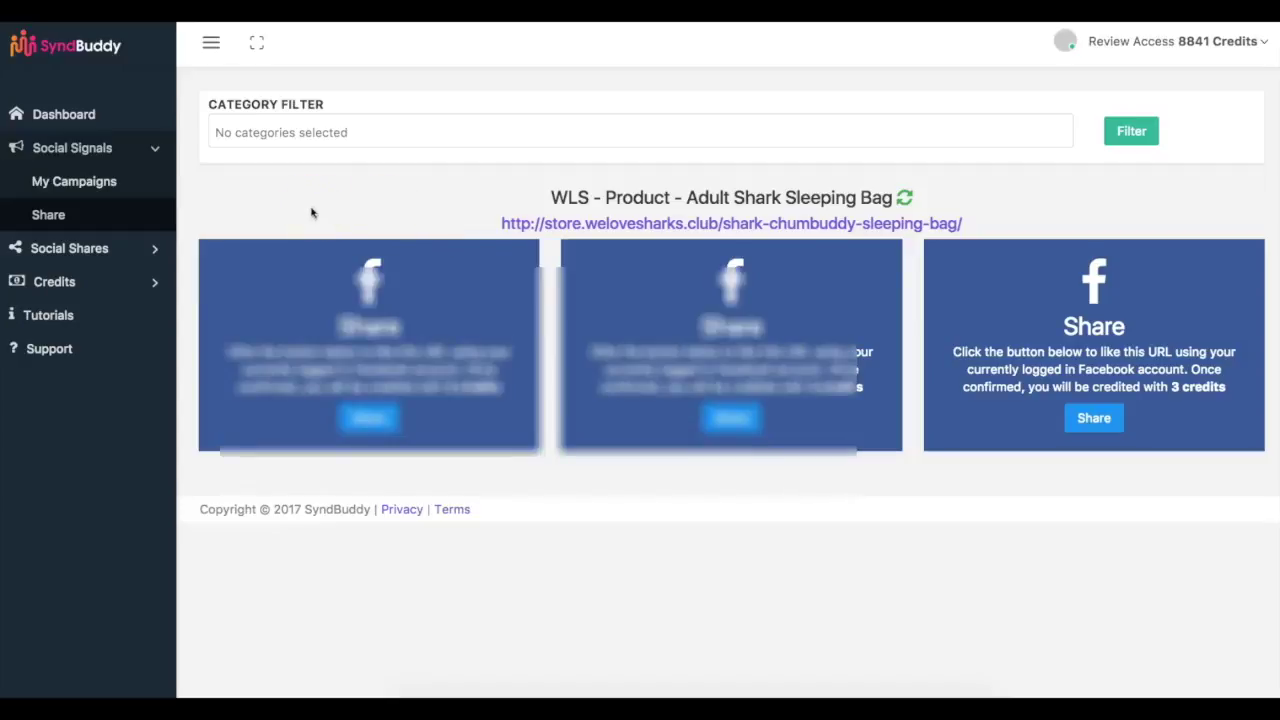
# - Open My Campaigns under Social Shares to show the three running share campaigns
pyautogui.click(85, 248)
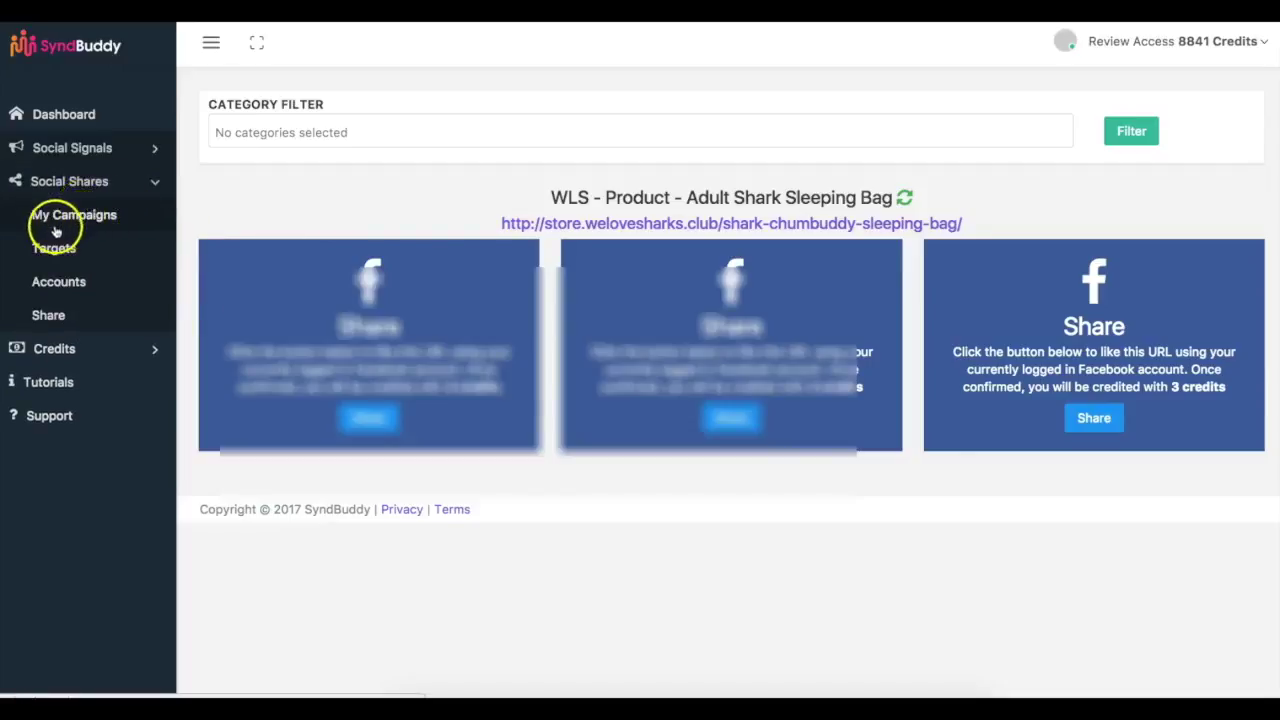
pyautogui.click(95, 223)
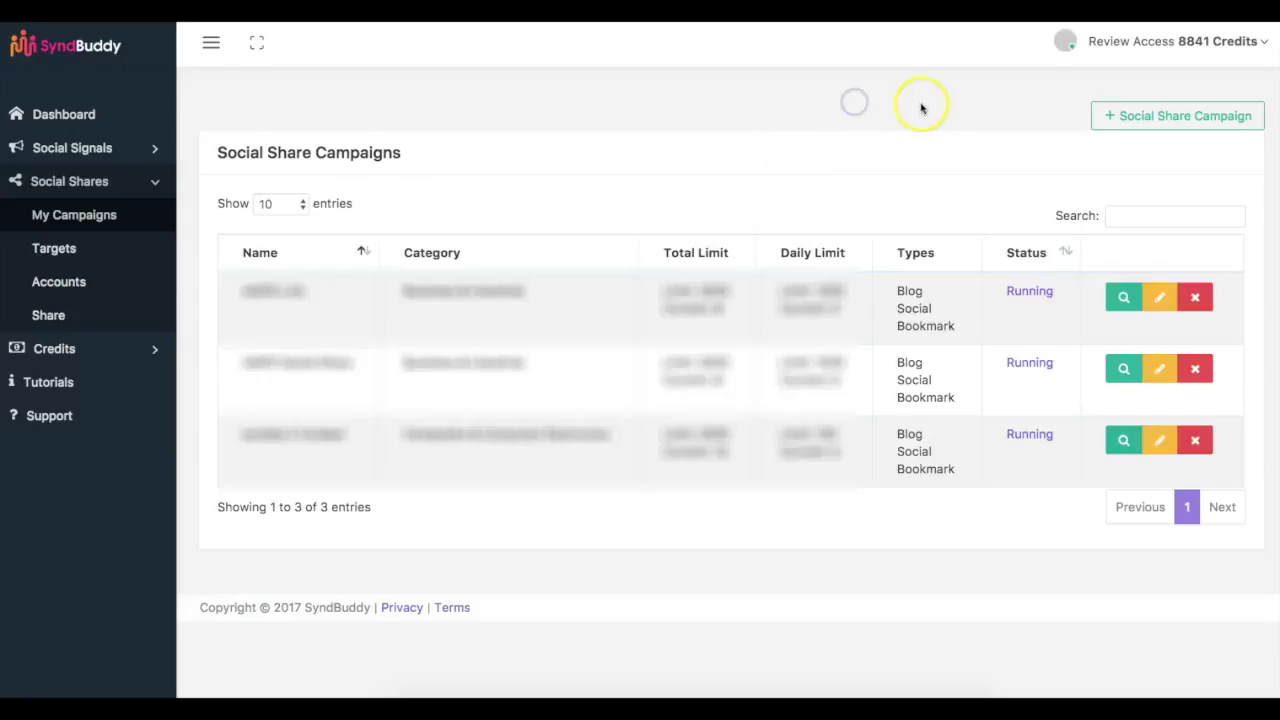
pyautogui.click(1181, 122)
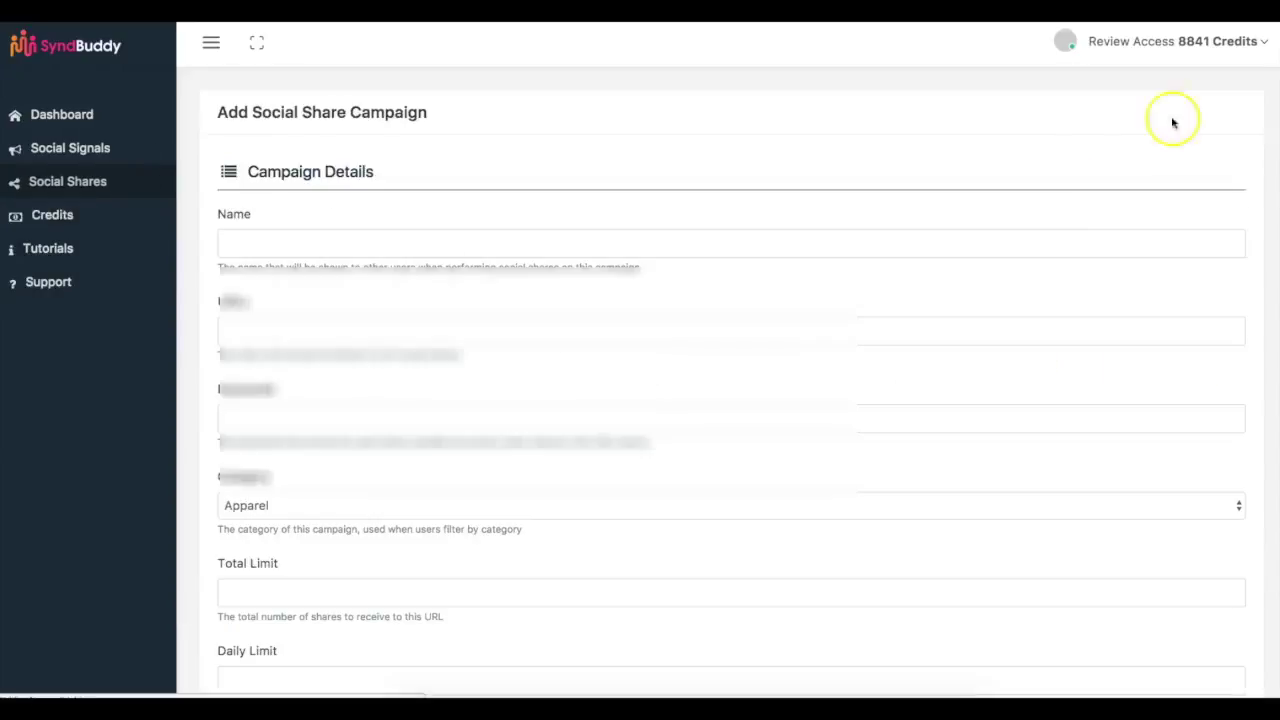
pyautogui.scroll(-2, 673, 211)
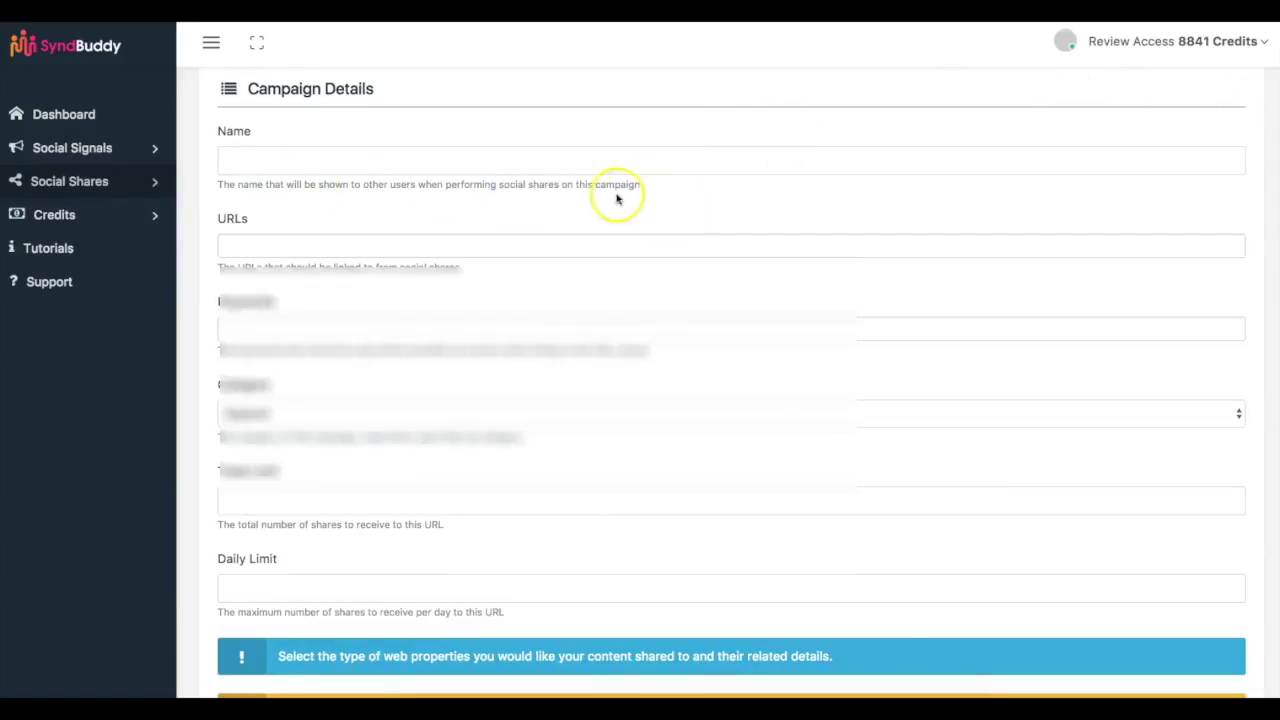
pyautogui.click(294, 161)
pyautogui.write('Demo')
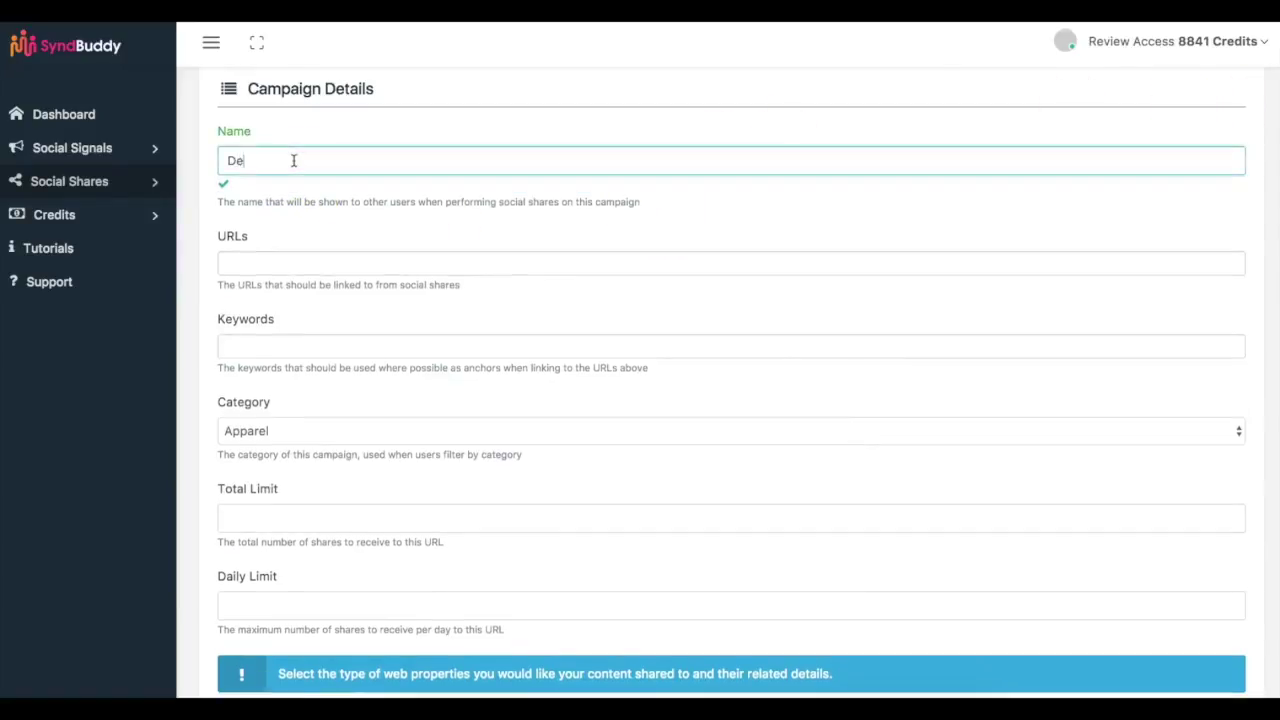
pyautogui.press('Tab')
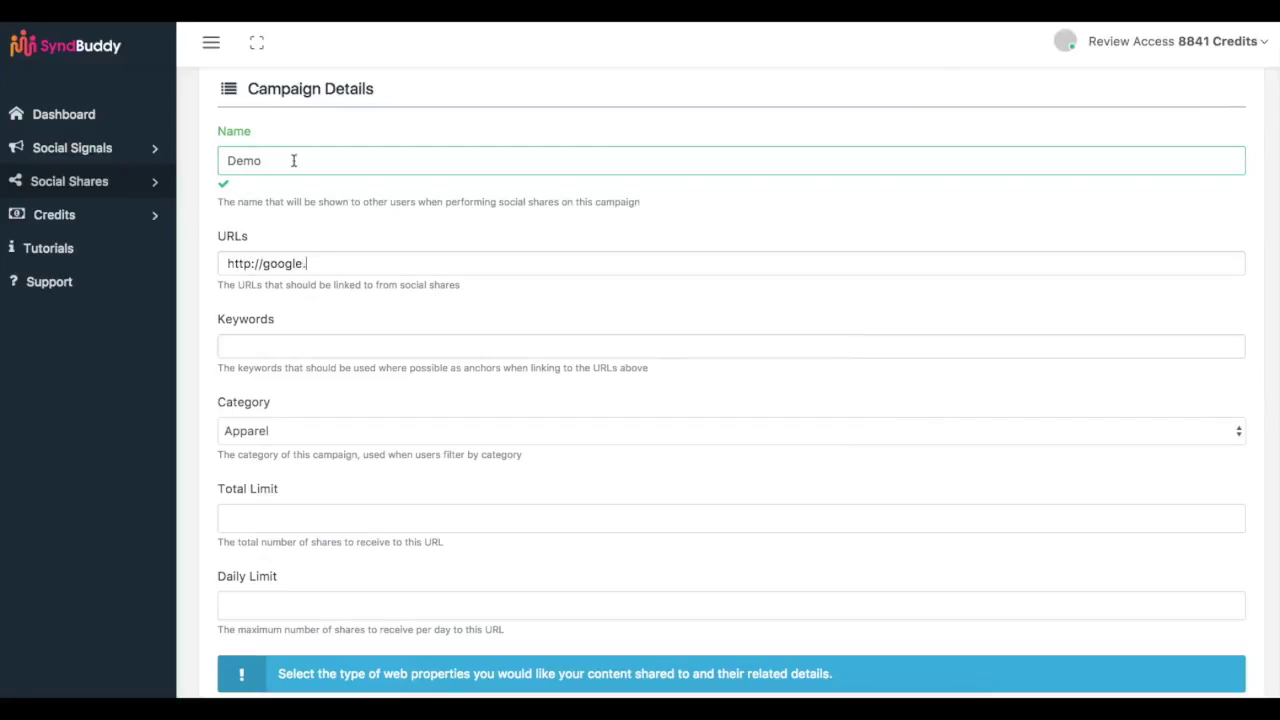
pyautogui.scroll(-3, 294, 161)
# - Add keywords 'keyword 1' and 'keyword 2' and set category to Beauty & Personal Care
pyautogui.click(278, 221)
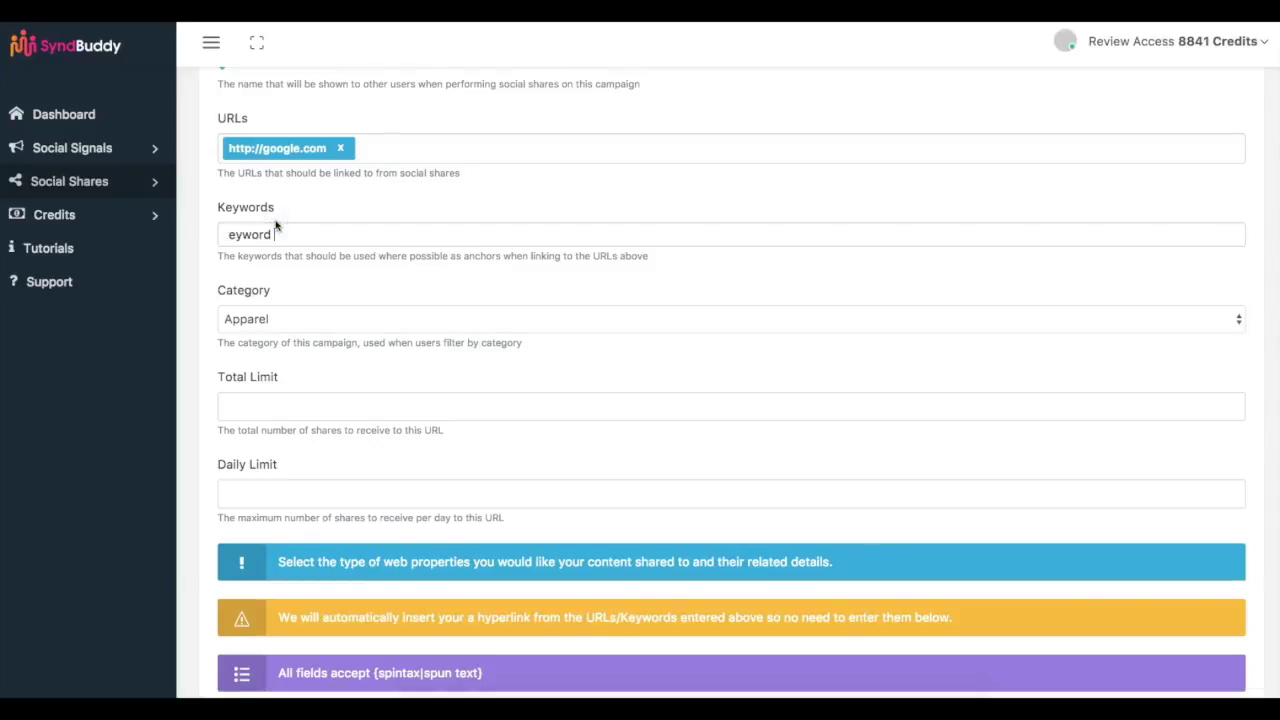
pyautogui.write('keyword 1')
pyautogui.press('Return')
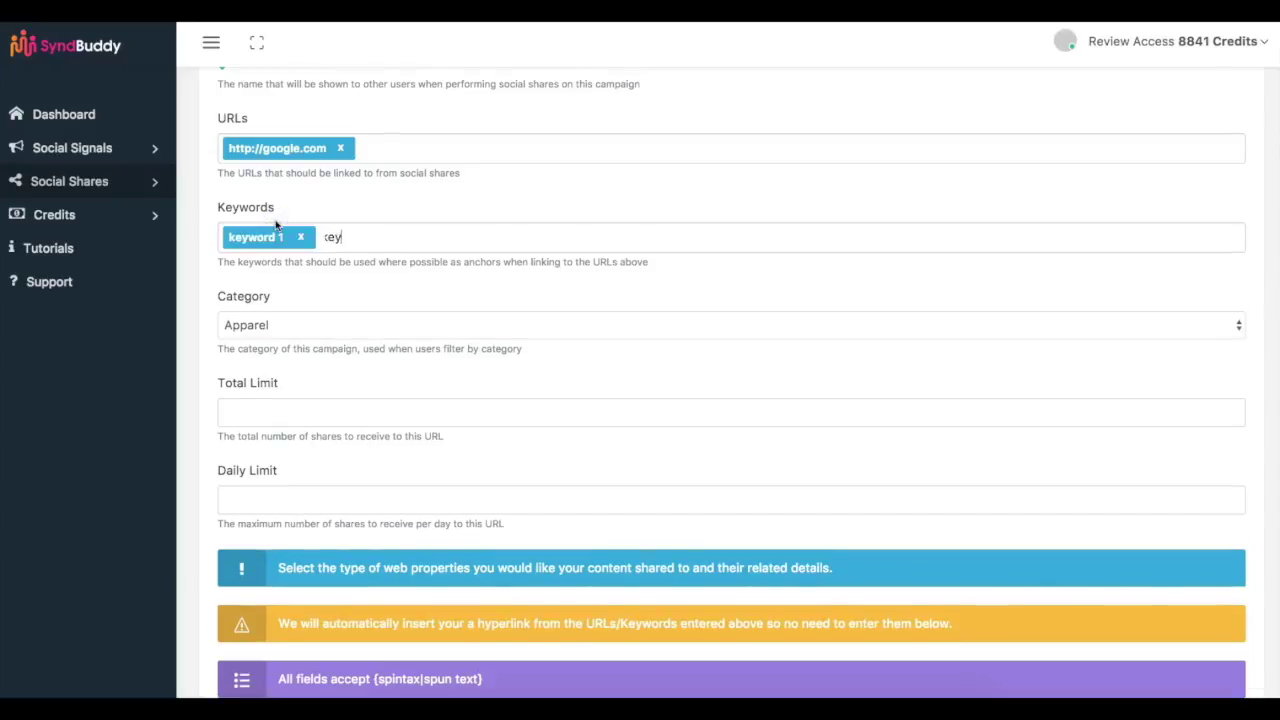
pyautogui.write('keyword 2')
pyautogui.press('Return')
pyautogui.scroll(-3, 300, 290)
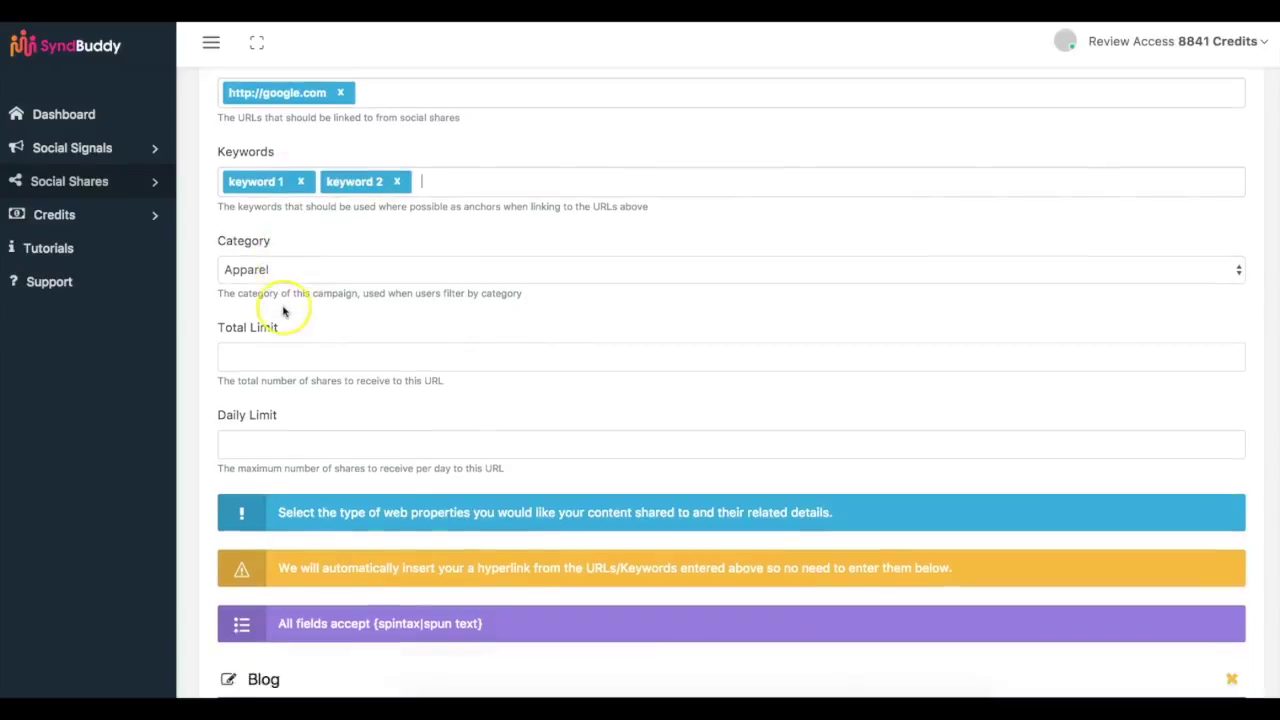
pyautogui.click(348, 217)
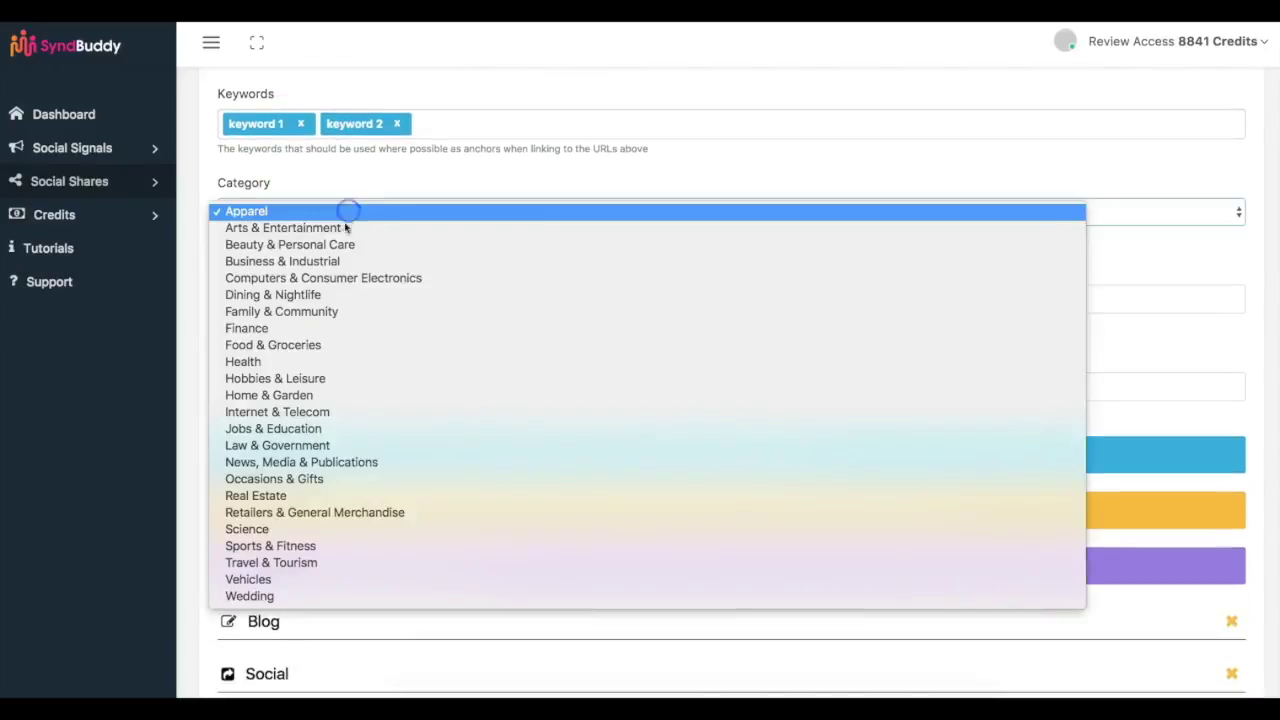
pyautogui.click(337, 240)
# - Set the Total Limit to 100 and the Daily Limit to 3
pyautogui.scroll(-1, 377, 263)
pyautogui.click(378, 259)
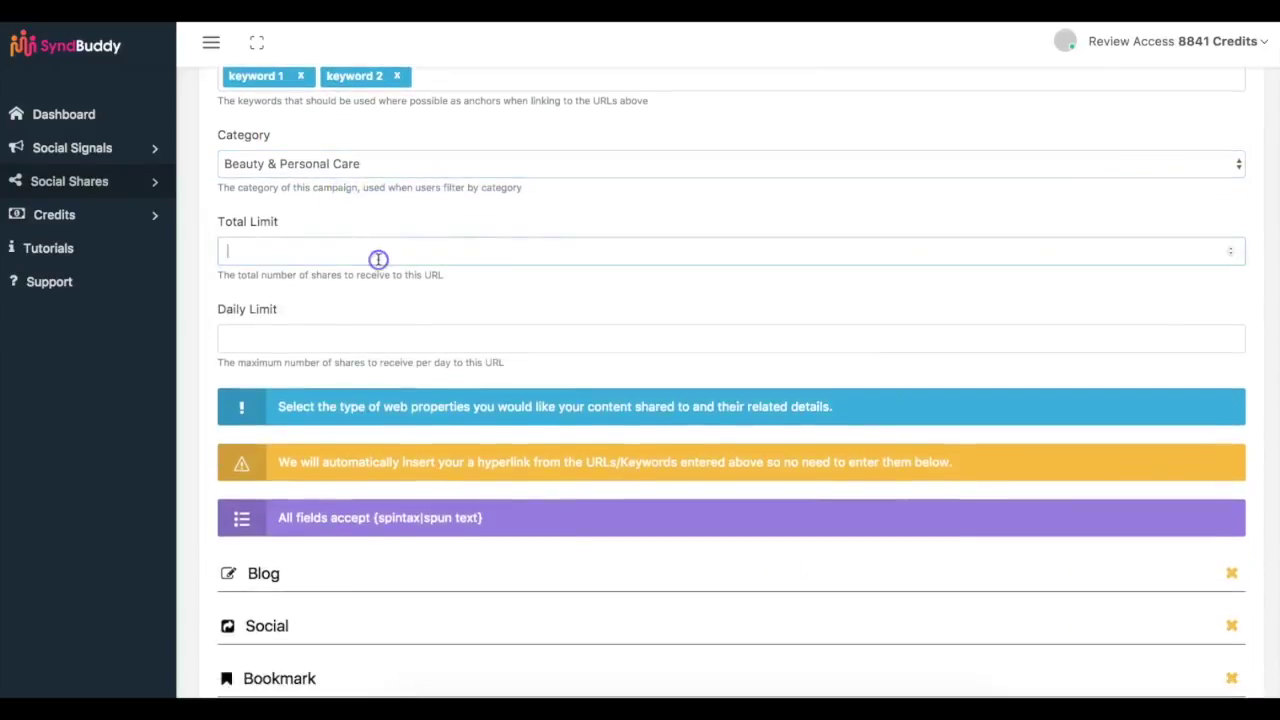
pyautogui.write('100')
pyautogui.press('Tab')
pyautogui.write('10')
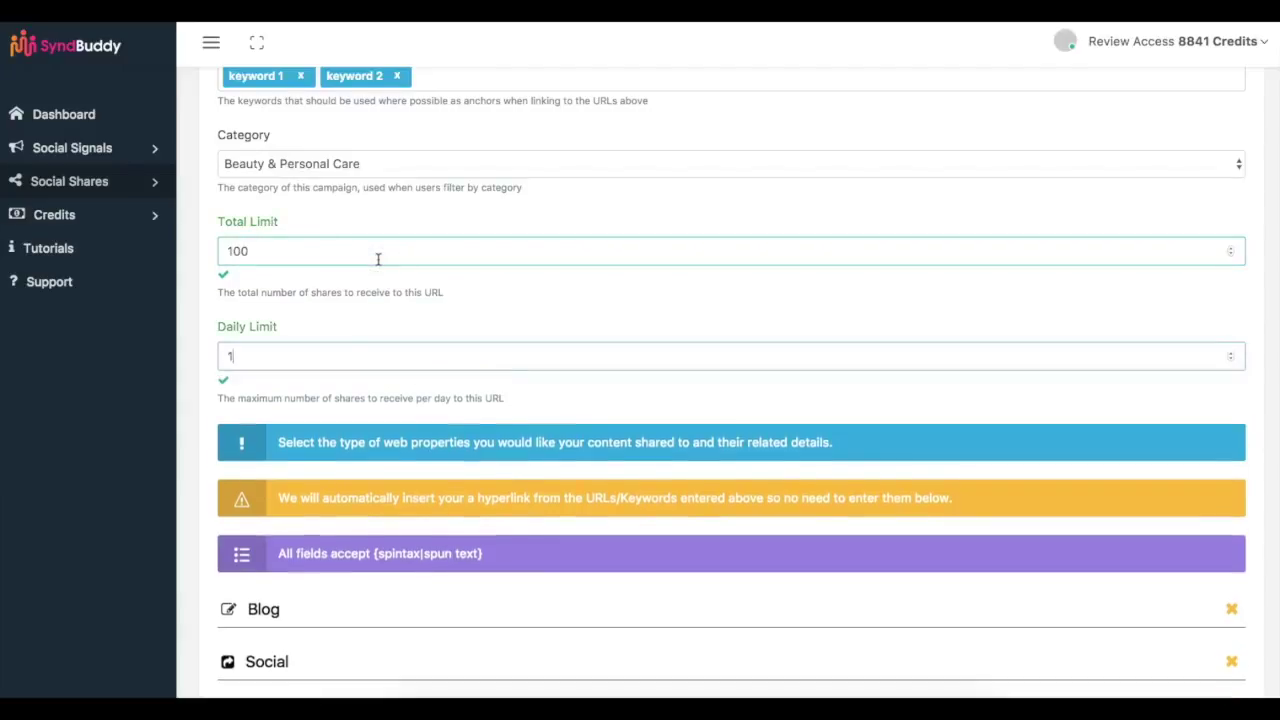
pyautogui.scroll(-2, 314, 277)
pyautogui.press('BackSpace')
pyautogui.press('BackSpace')
pyautogui.write('3')
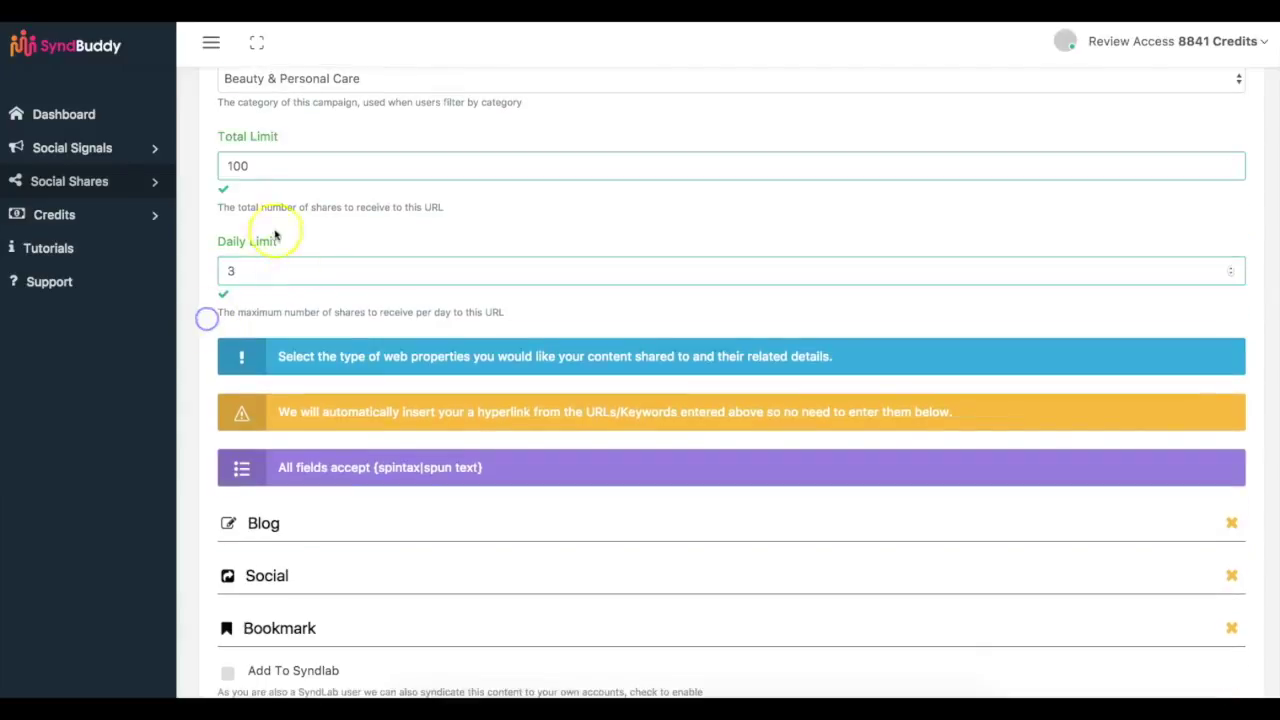
pyautogui.scroll(-1, 270, 248)
pyautogui.scroll(-2, 270, 248)
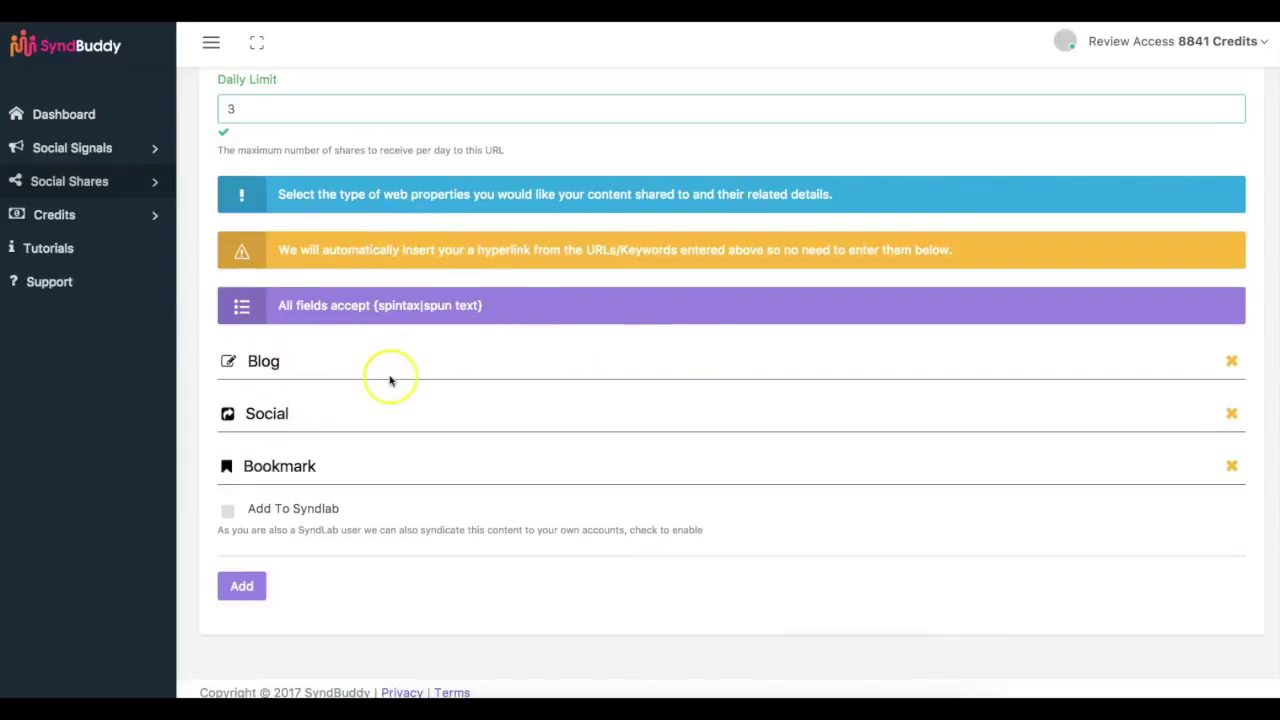
# - Keep Blog collapsed, switch on the Social target, and focus its empty Content field
pyautogui.click(264, 361)
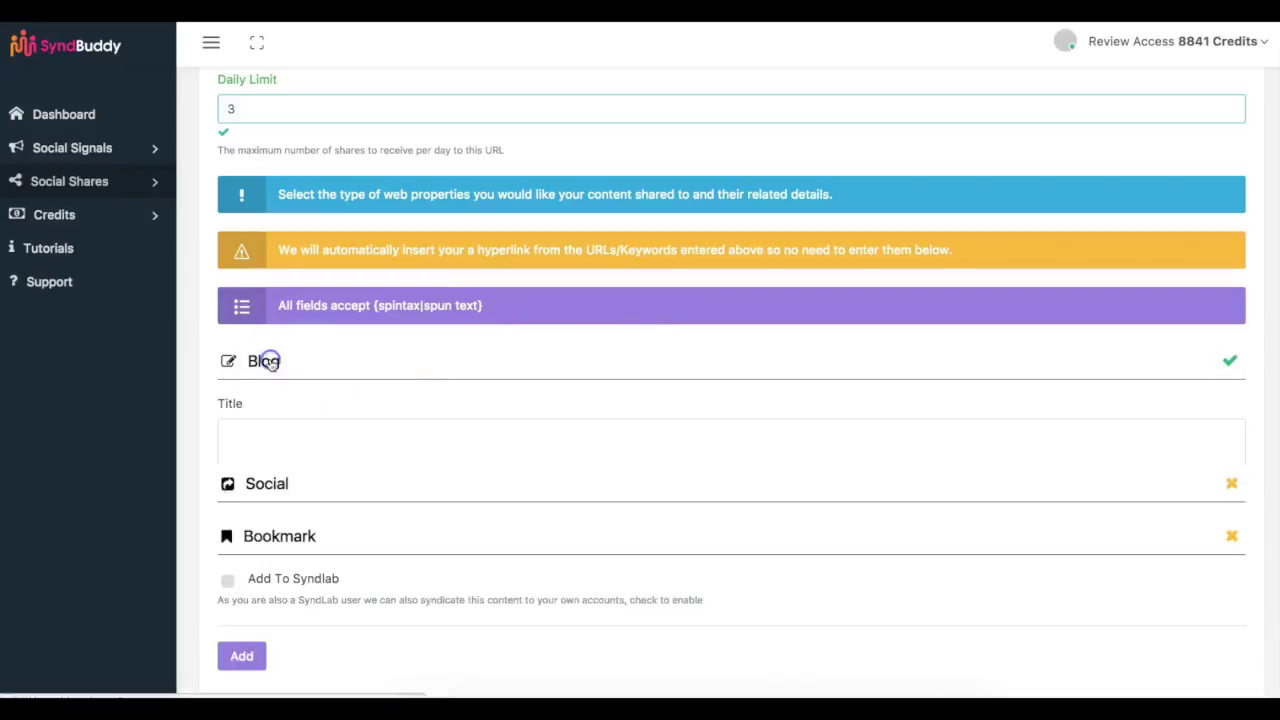
pyautogui.scroll(-1, 330, 366)
pyautogui.scroll(-3, 330, 366)
pyautogui.click(264, 184)
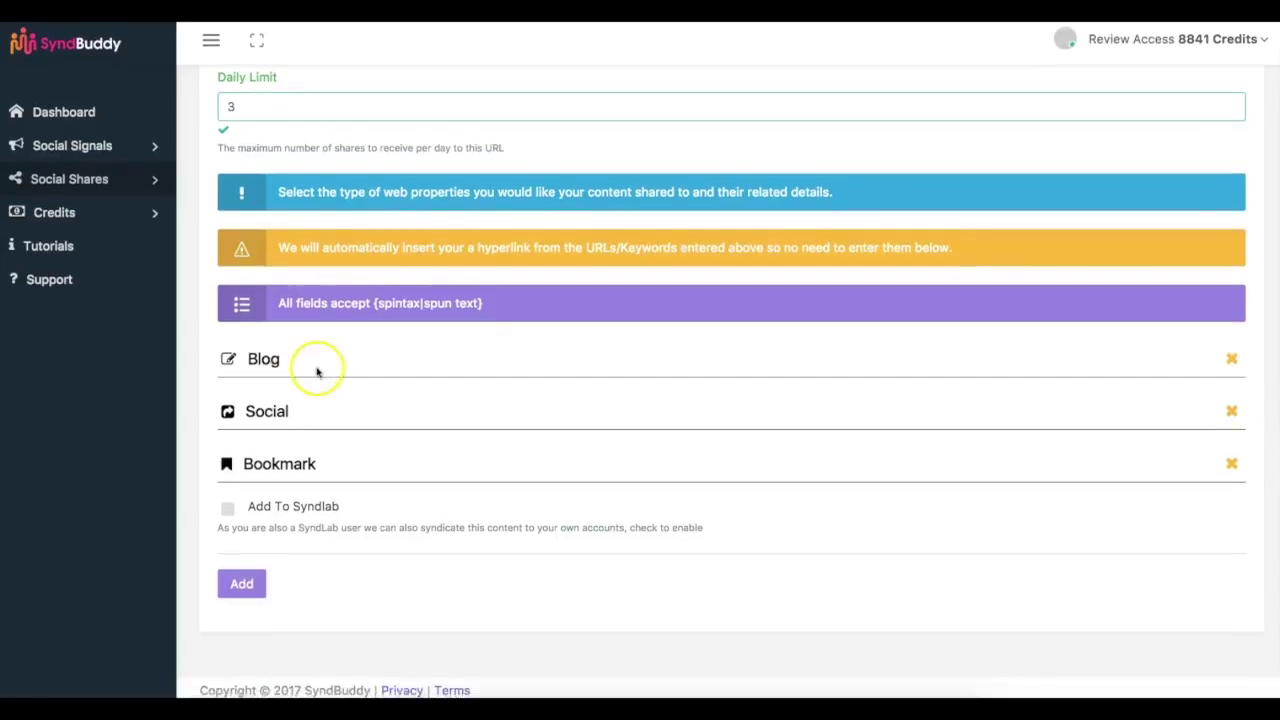
pyautogui.click(266, 414)
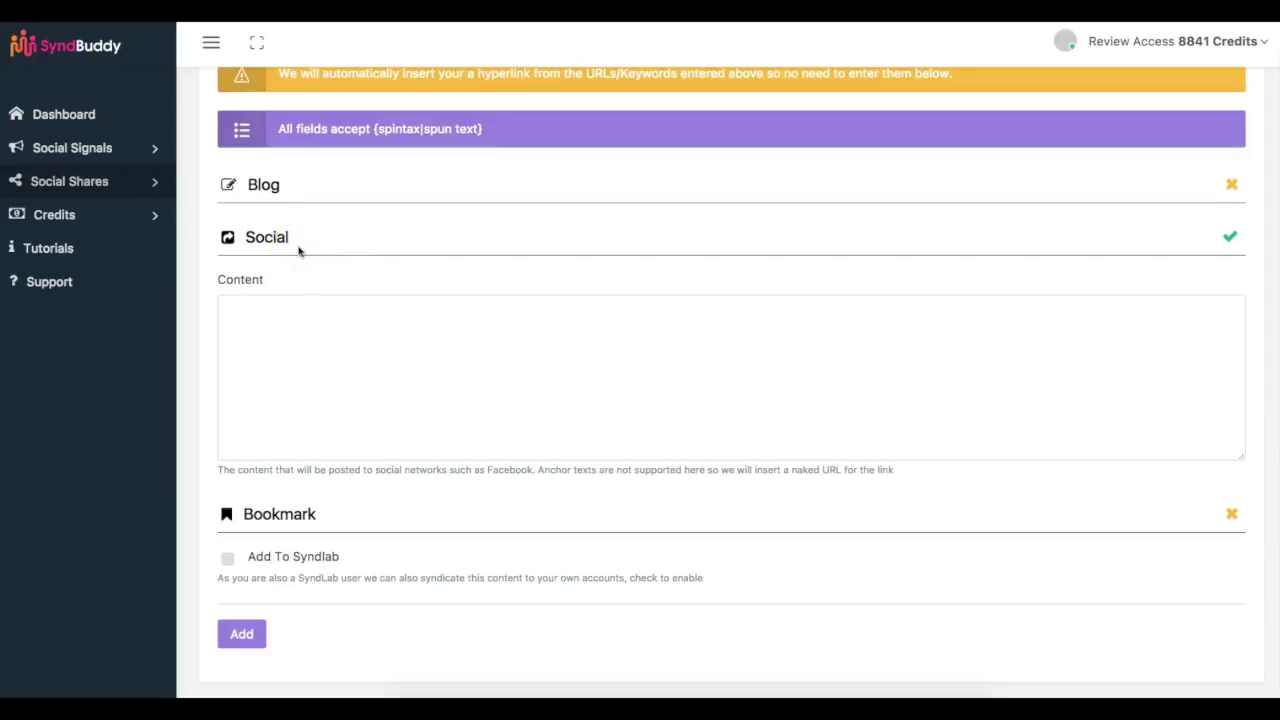
pyautogui.click(304, 318)
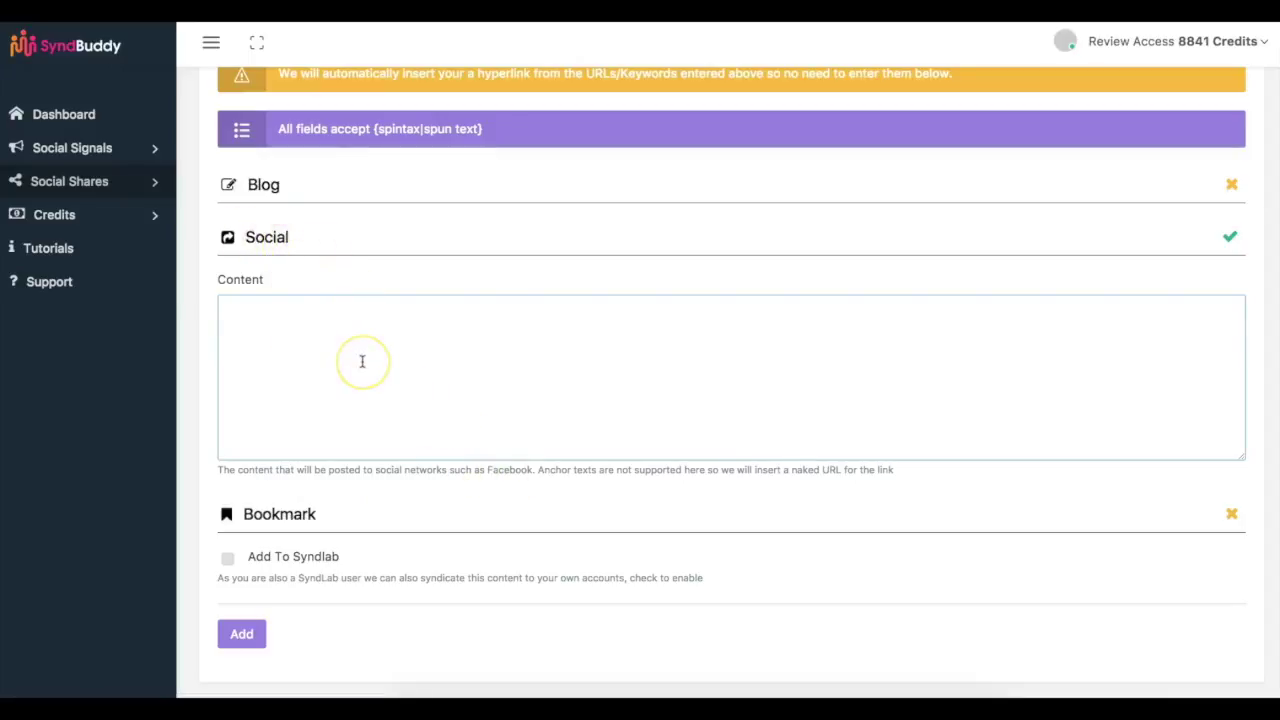
pyautogui.scroll(-2, 320, 420)
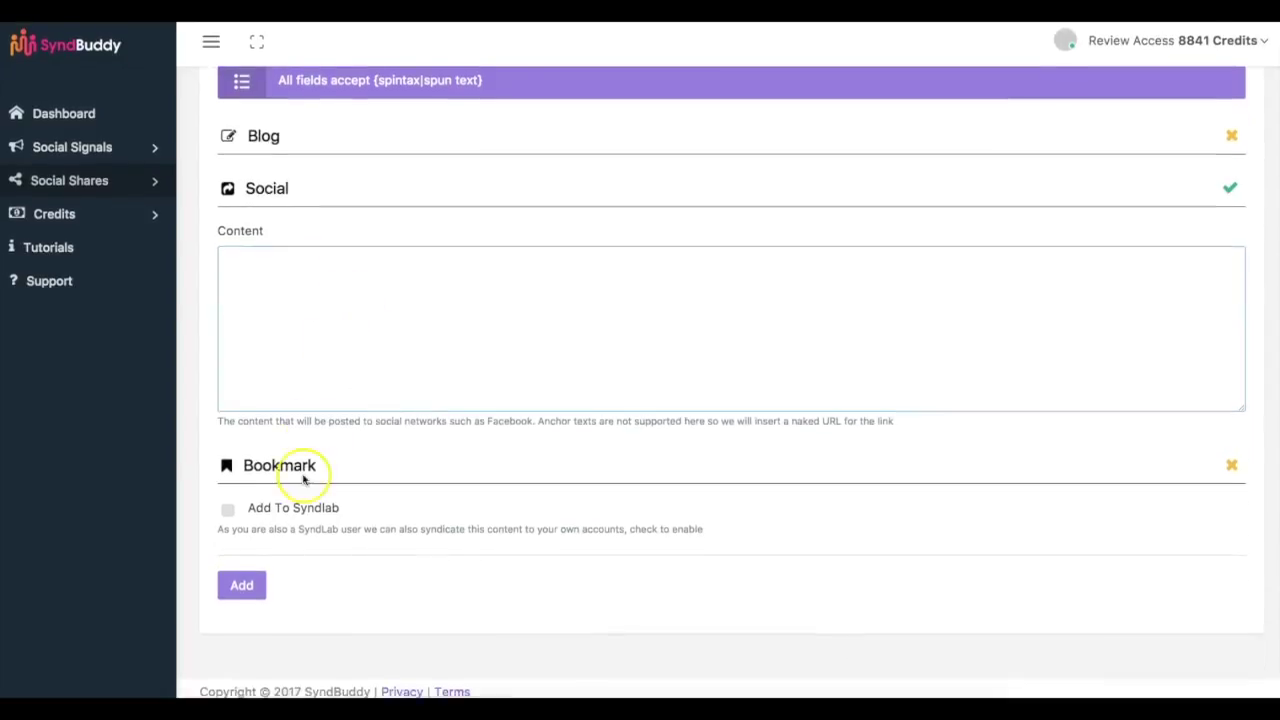
pyautogui.click(288, 468)
pyautogui.scroll(-3, 349, 452)
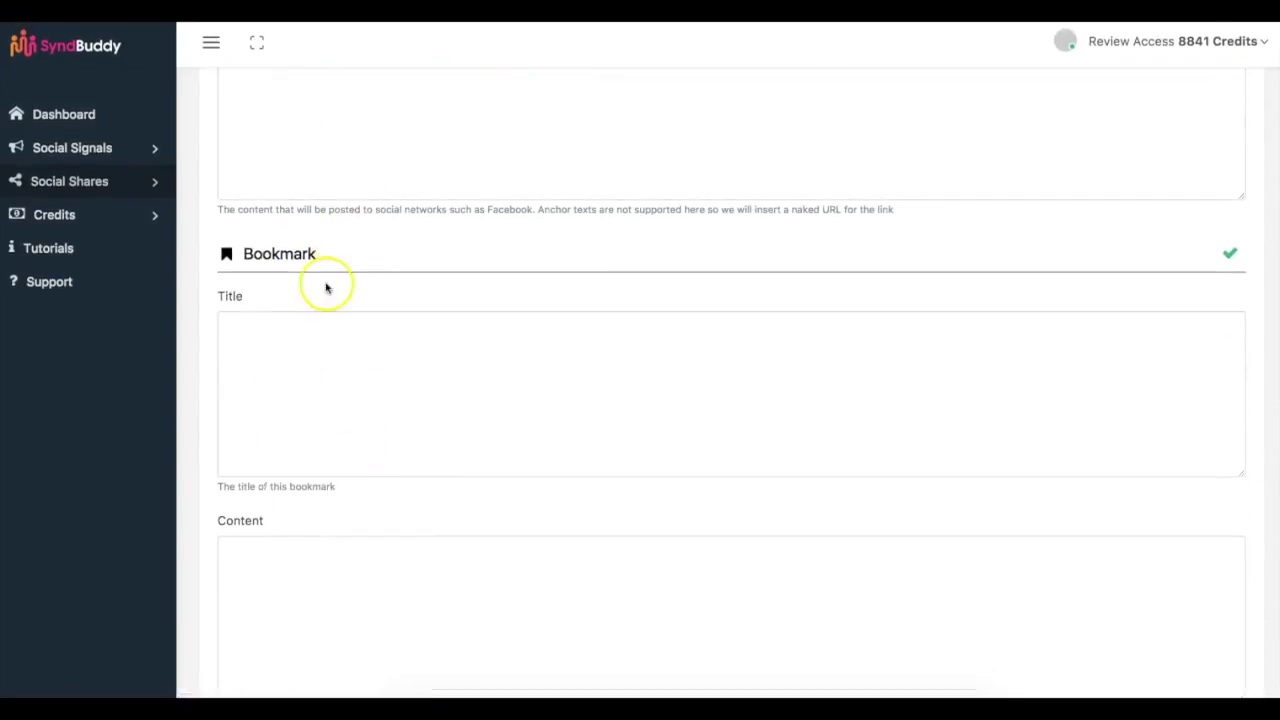
pyautogui.scroll(-5, 366, 326)
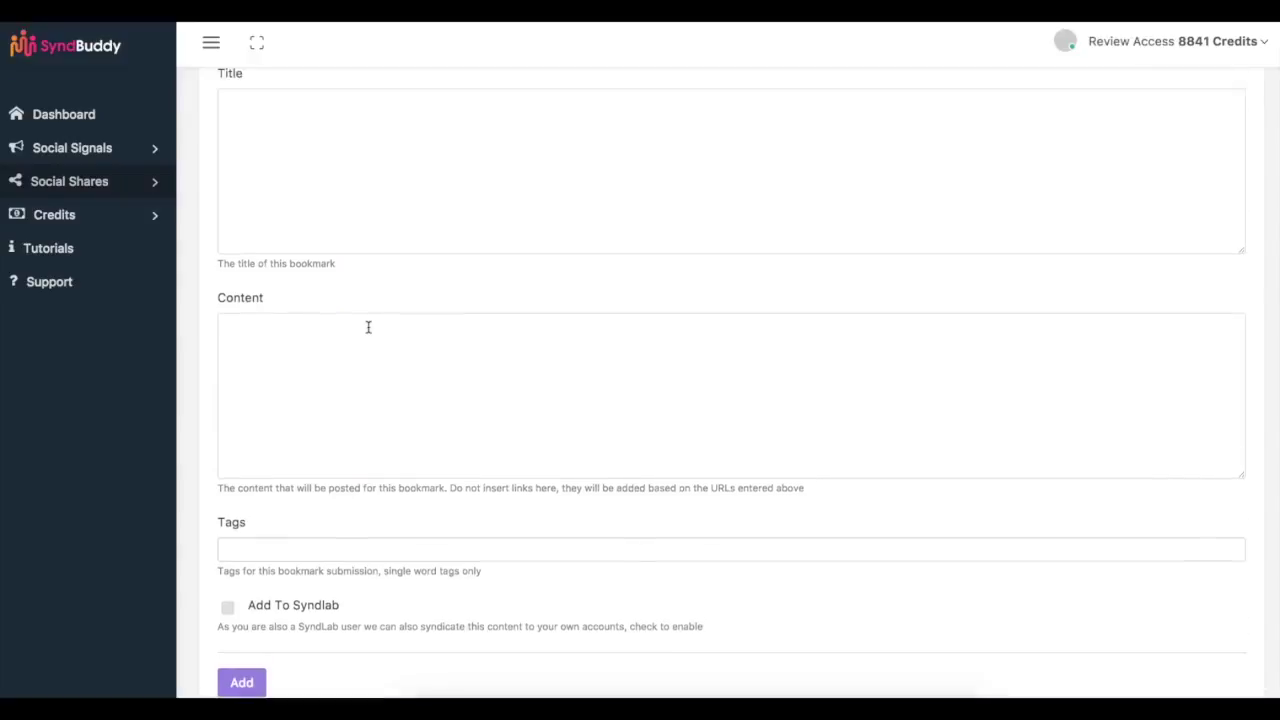
pyautogui.scroll(6, 368, 327)
pyautogui.scroll(1, 368, 327)
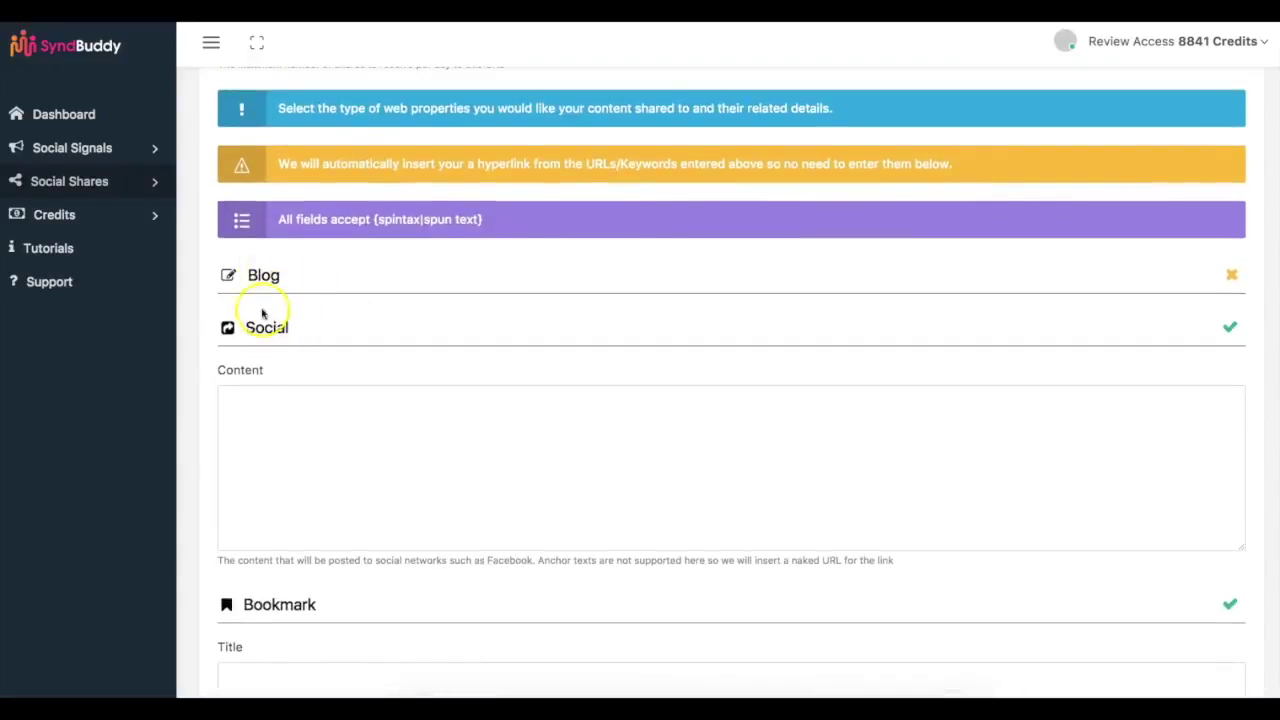
pyautogui.scroll(-3, 266, 323)
pyautogui.scroll(-3, 286, 343)
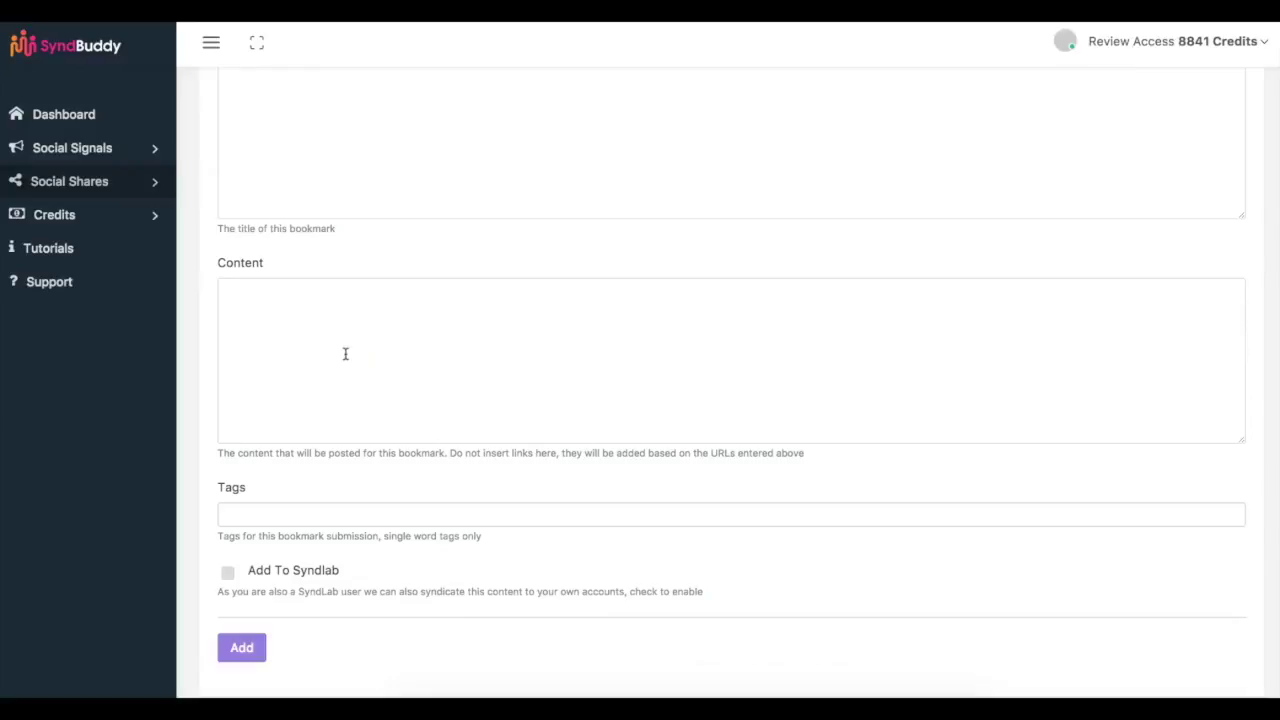
pyautogui.scroll(-1, 346, 354)
pyautogui.click(289, 452)
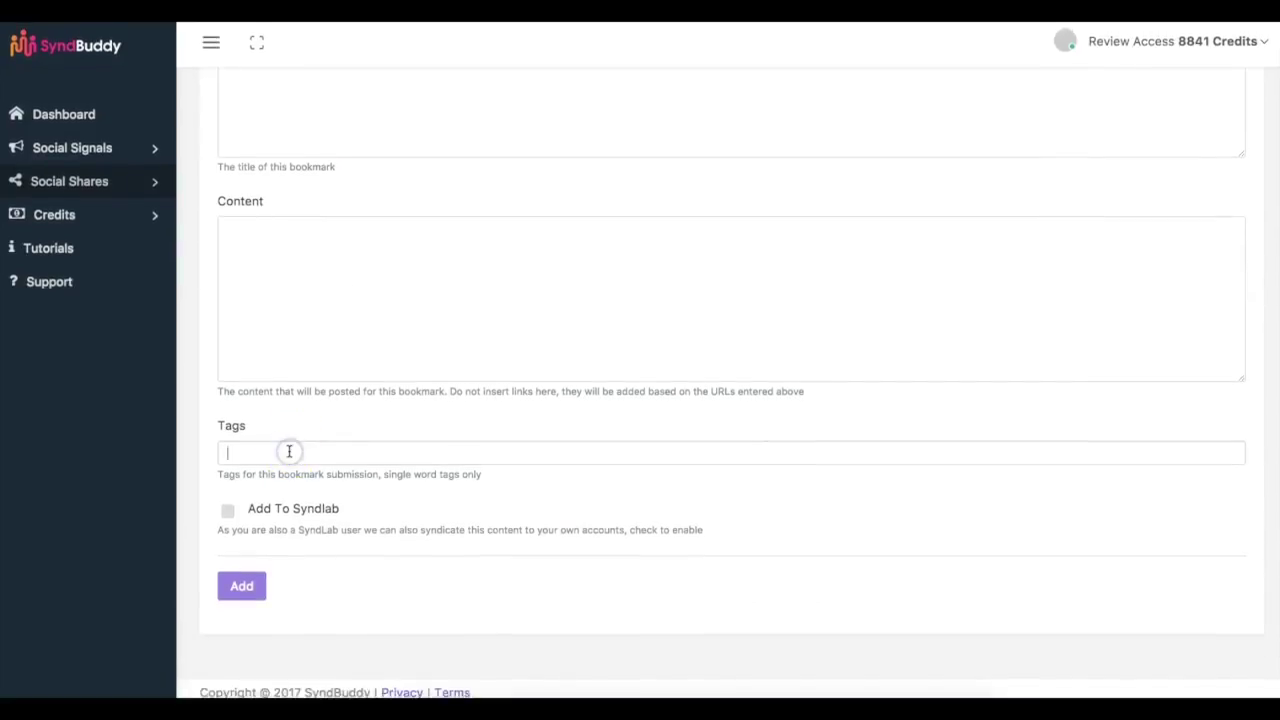
pyautogui.scroll(4, 289, 450)
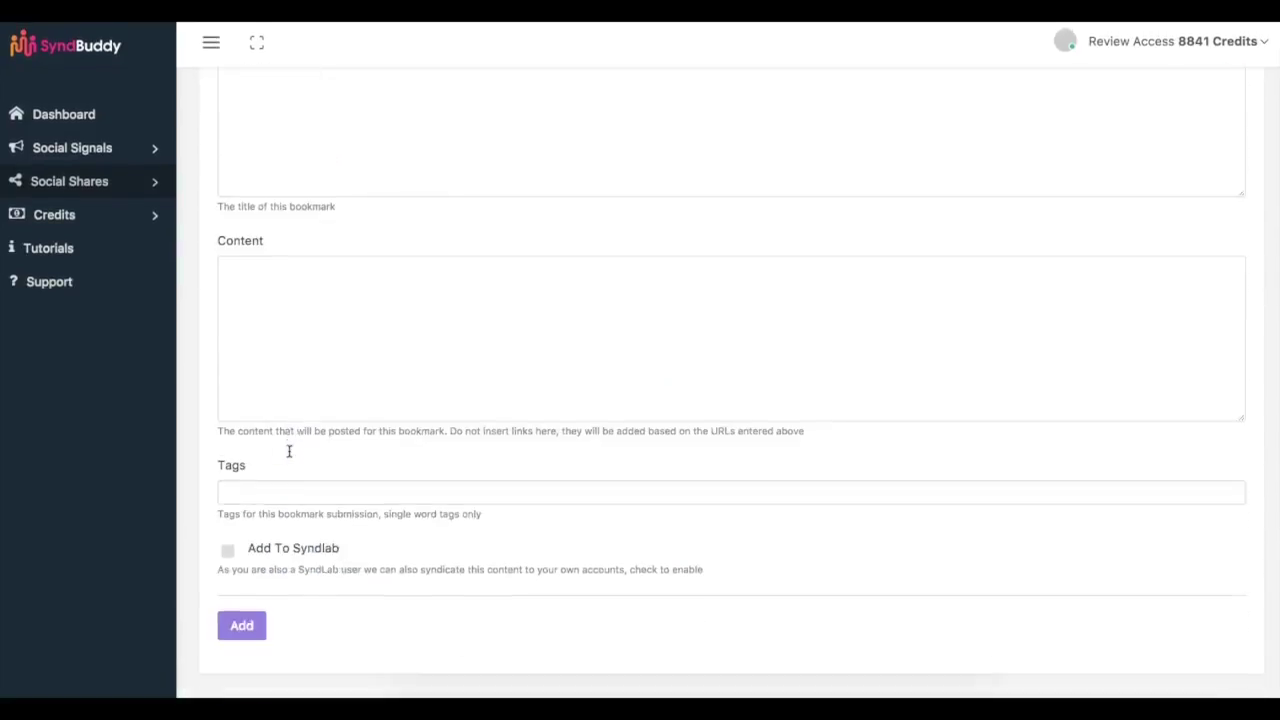
pyautogui.click(297, 420)
pyautogui.scroll(-1, 369, 460)
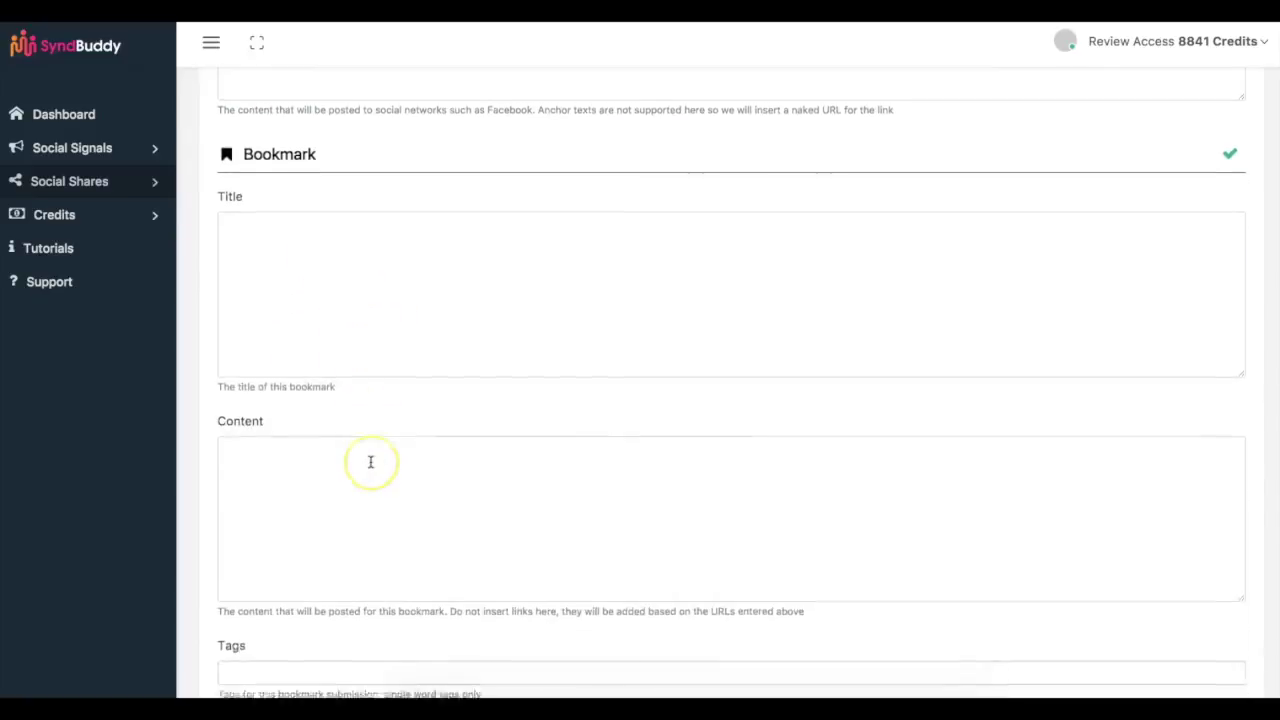
pyautogui.scroll(6, 369, 460)
pyautogui.scroll(5, 370, 462)
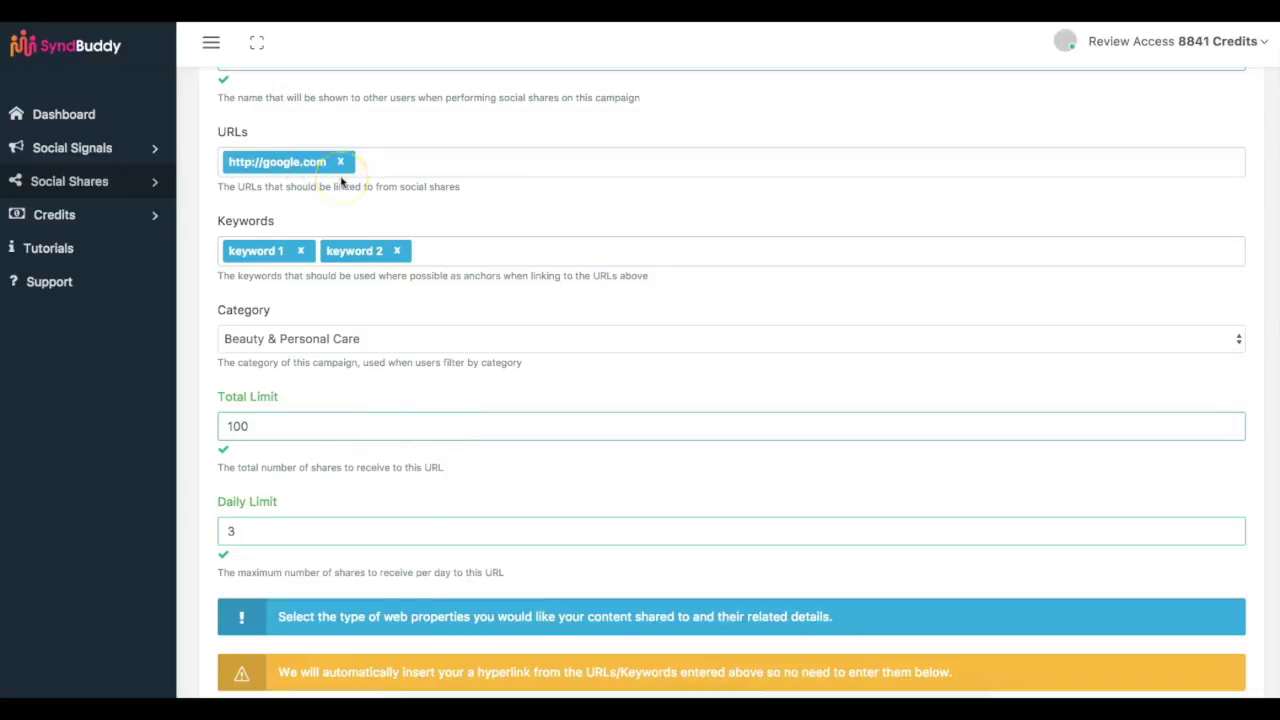
pyautogui.scroll(-6, 343, 400)
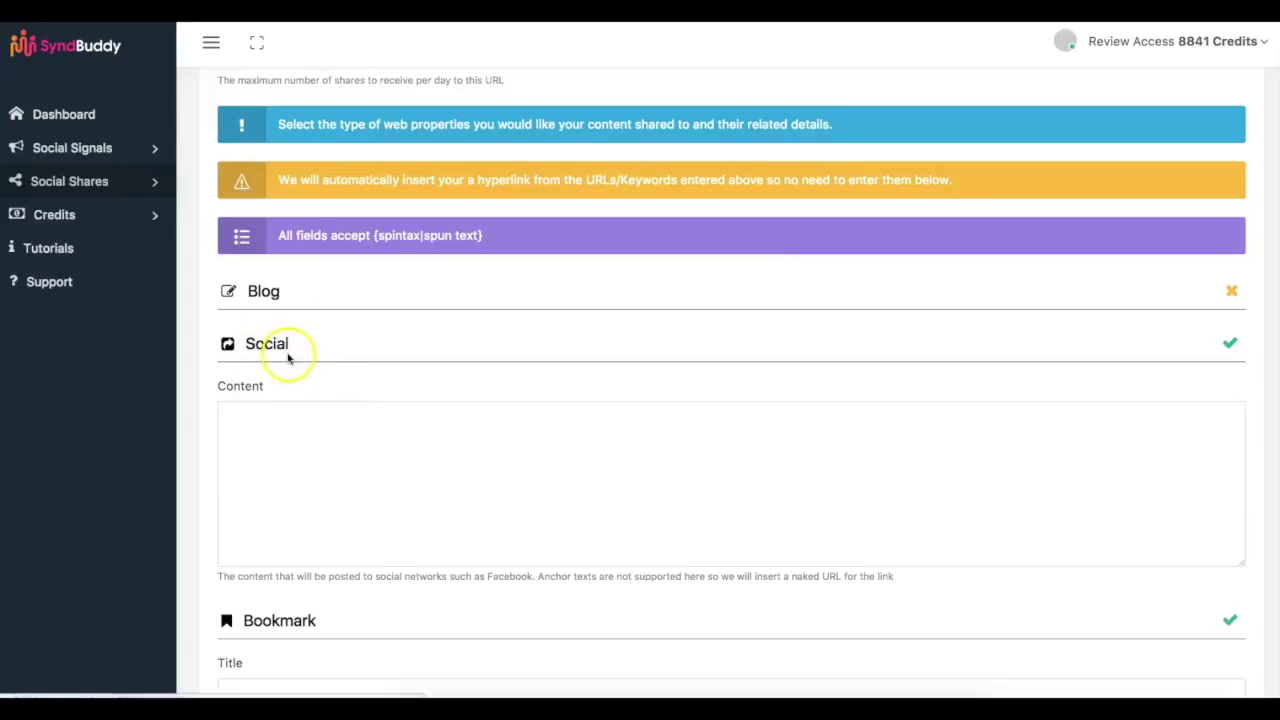
pyautogui.scroll(-2, 286, 360)
pyautogui.scroll(9, 359, 471)
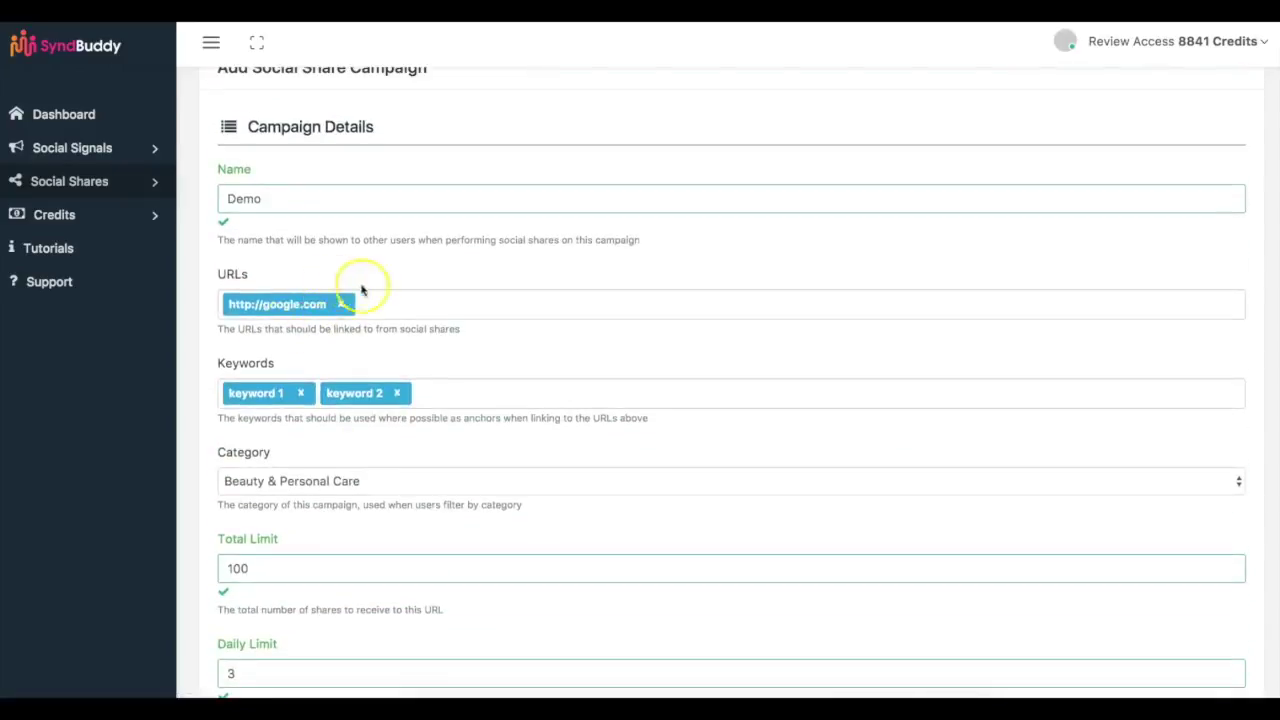
pyautogui.scroll(-12, 355, 292)
pyautogui.scroll(-2, 352, 299)
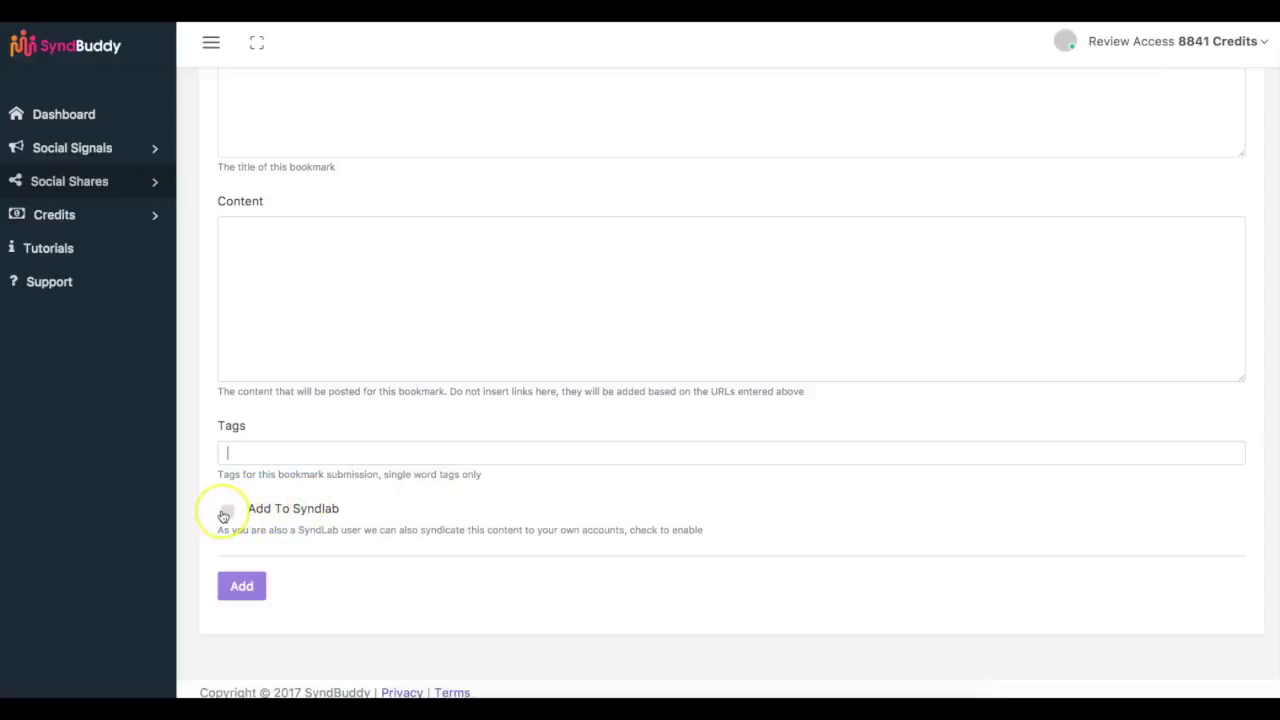
# - Tick Add To Syndlab and choose Affiliate Campaign as the SyndLab group
pyautogui.click(230, 512)
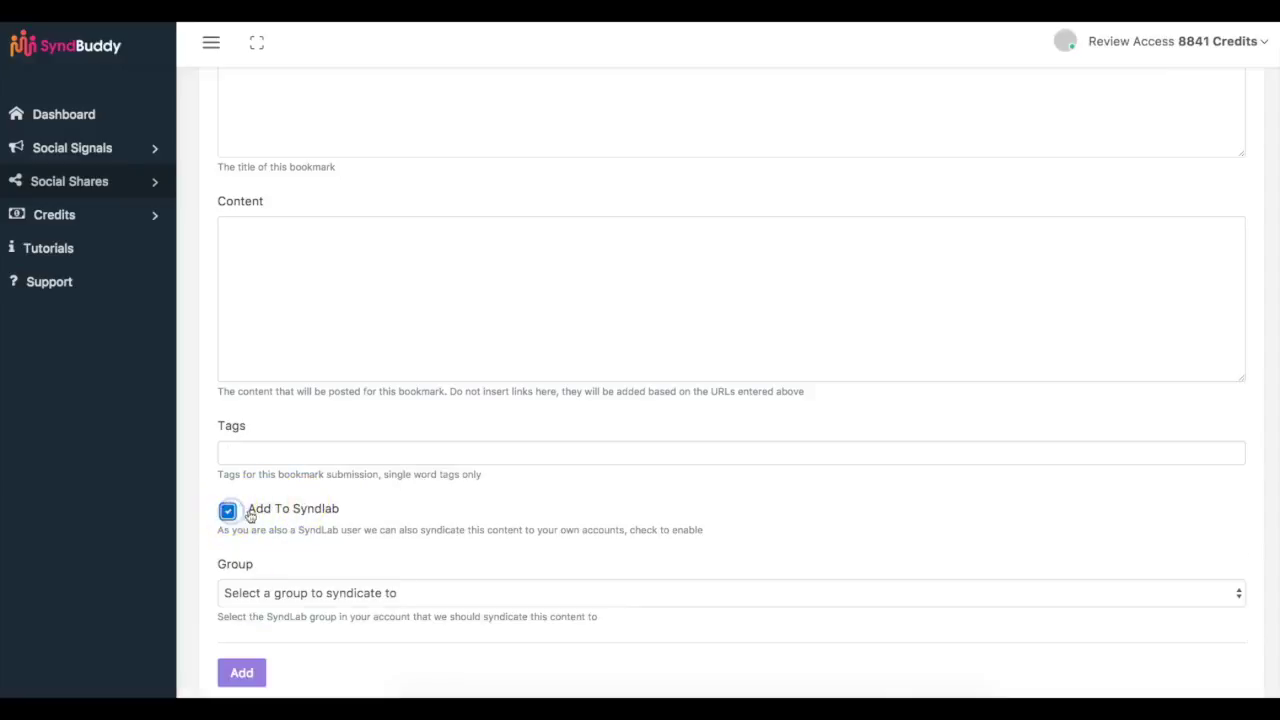
pyautogui.scroll(-1, 309, 526)
pyautogui.click(326, 533)
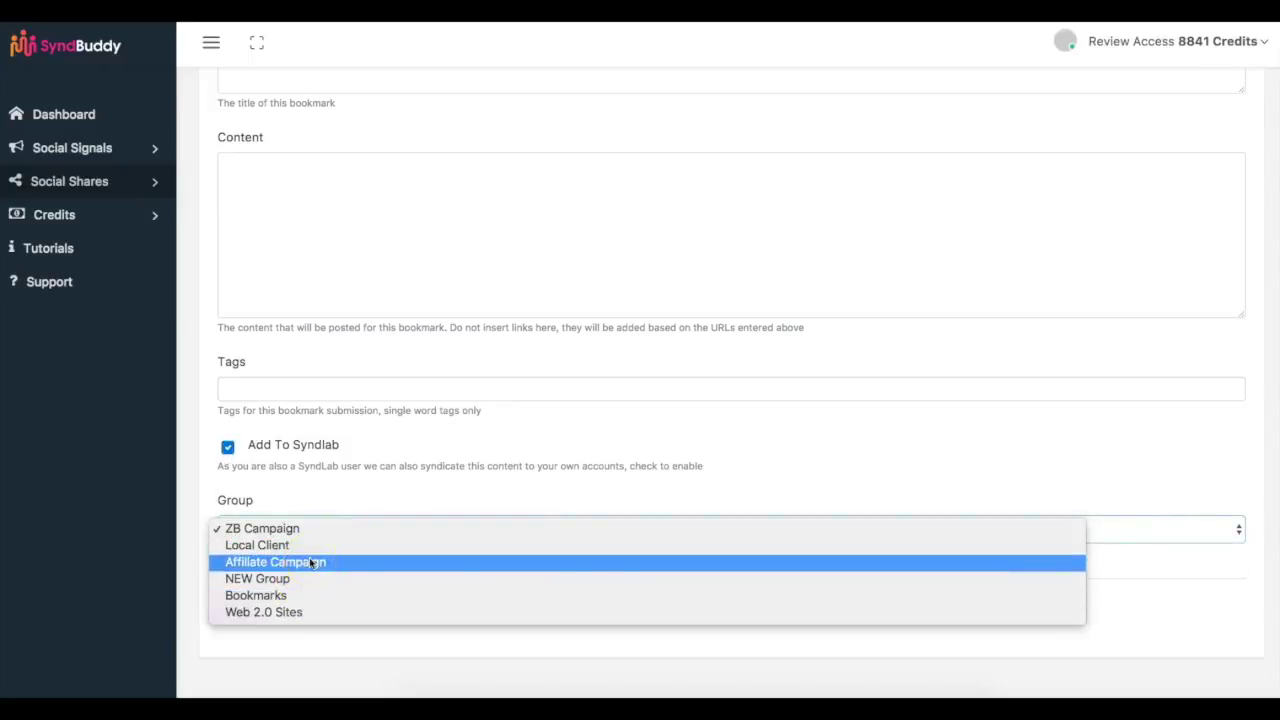
pyautogui.click(309, 562)
pyautogui.scroll(1, 351, 484)
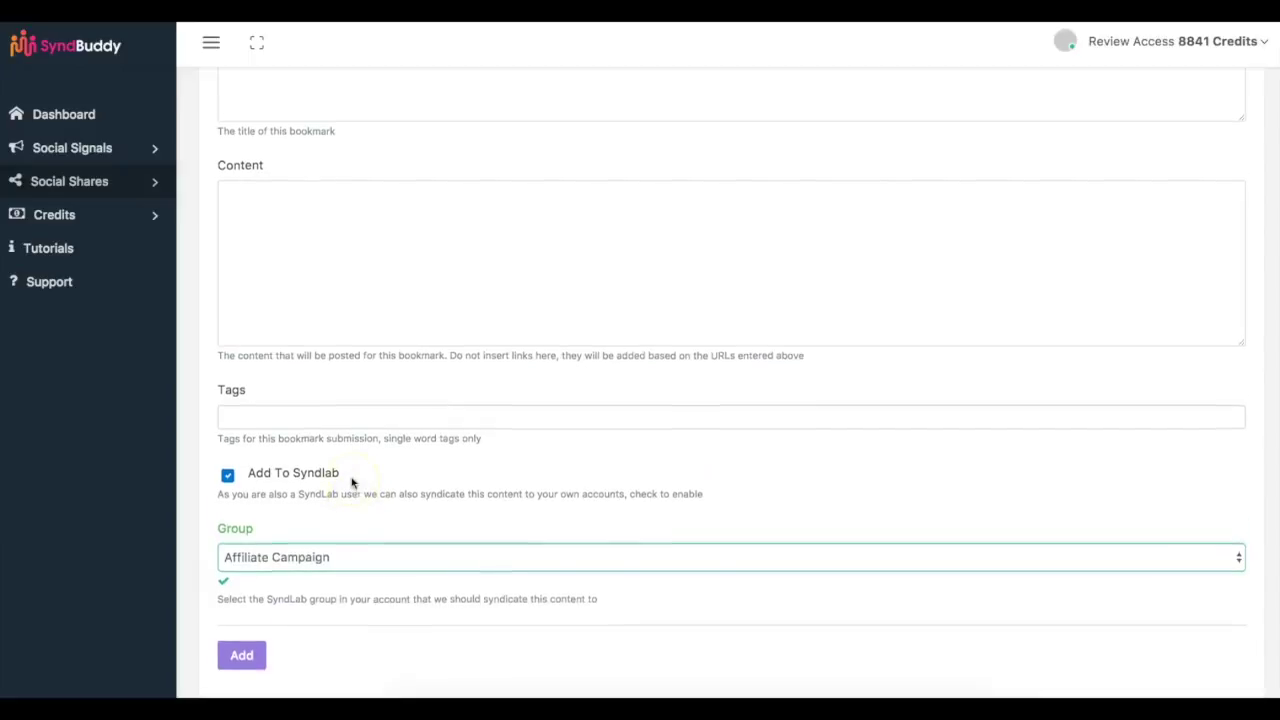
pyautogui.scroll(1, 351, 484)
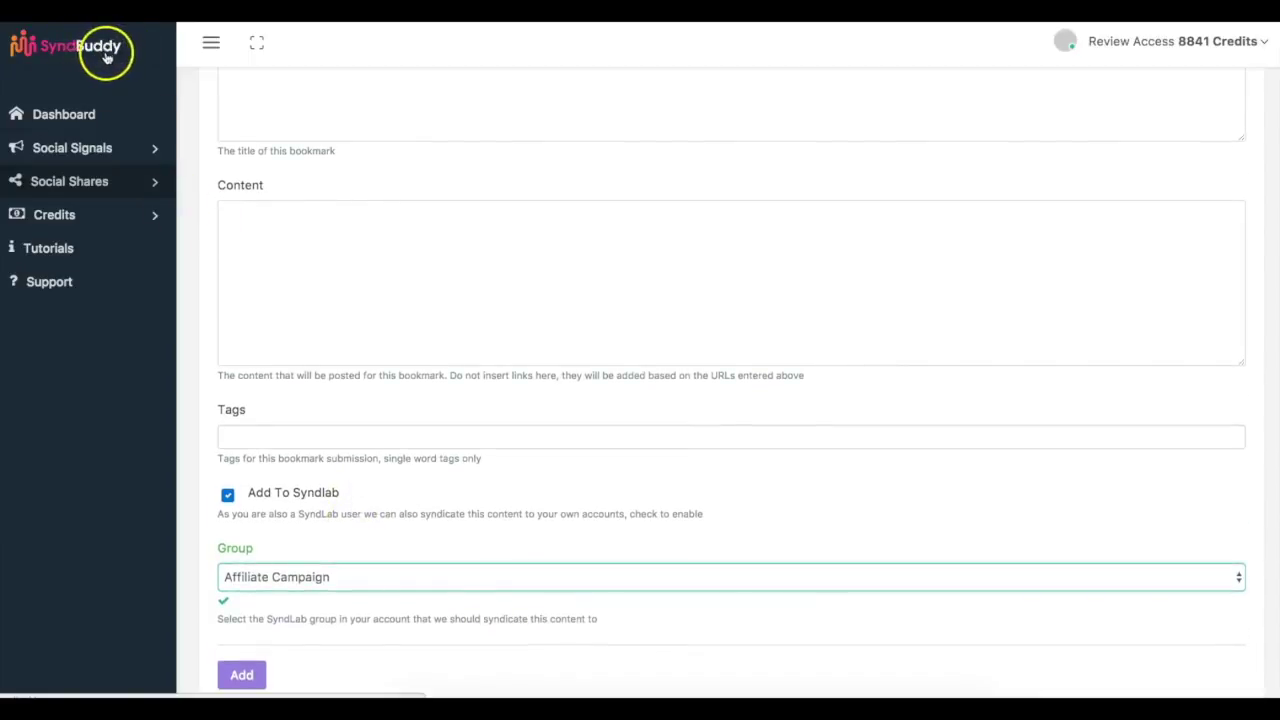
pyautogui.scroll(-2, 214, 271)
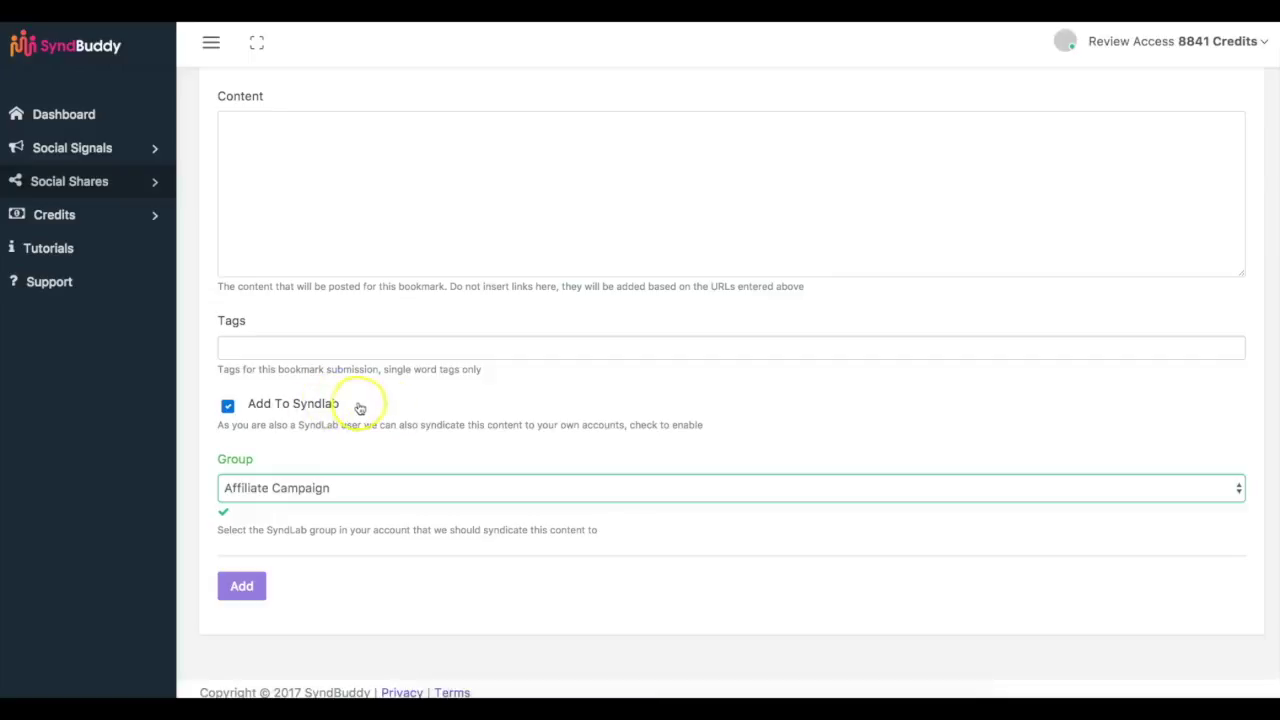
pyautogui.click(251, 586)
# - Go to Social Shares > Share and share the SyndBuddy item for credits
pyautogui.click(90, 181)
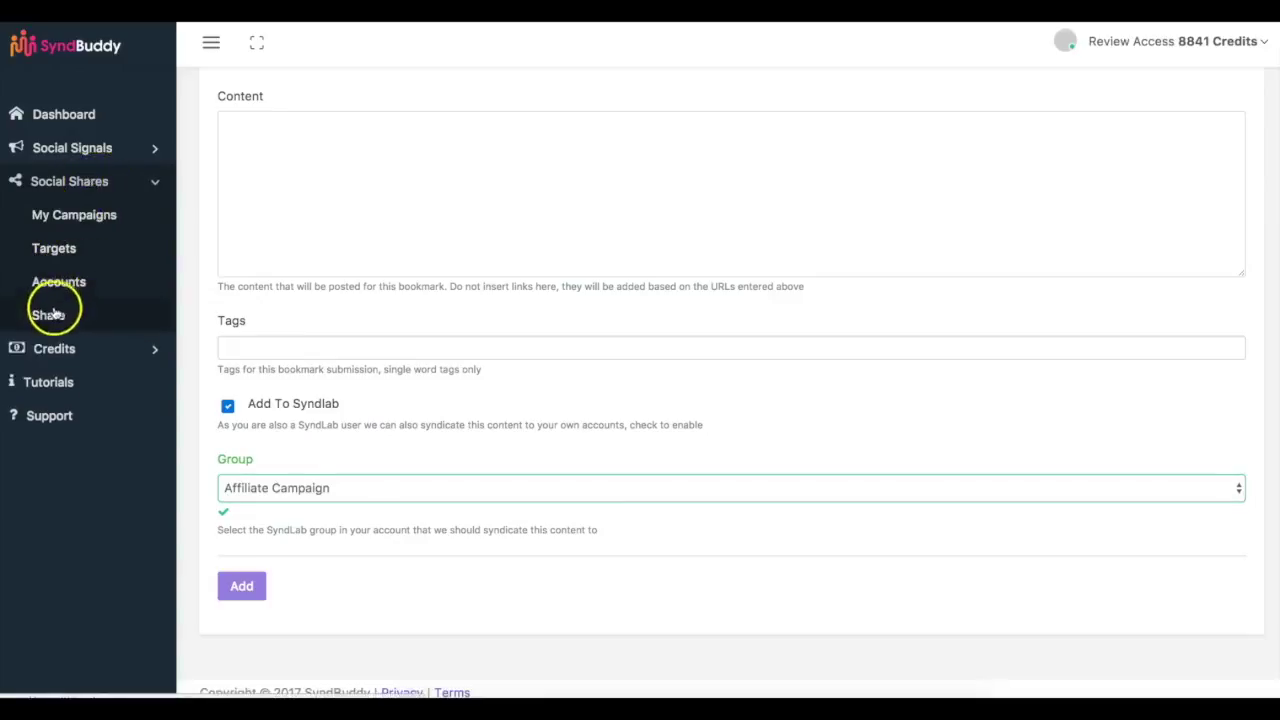
pyautogui.click(48, 314)
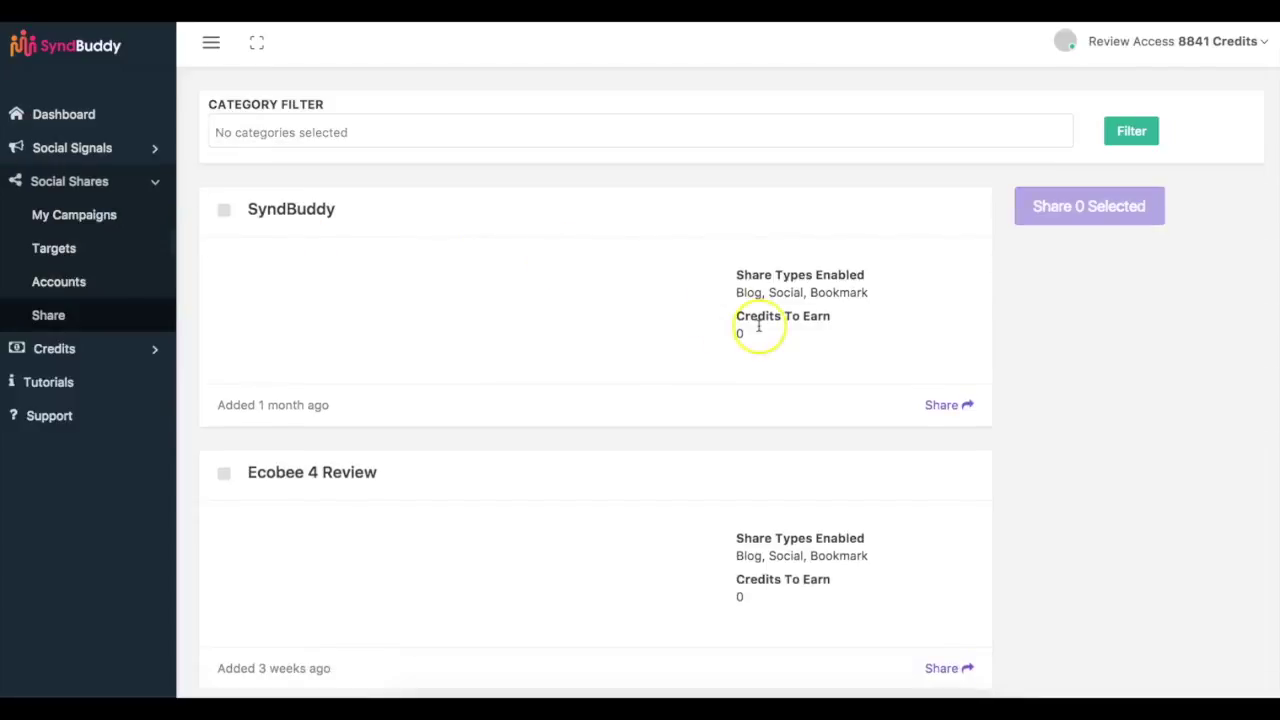
pyautogui.scroll(-2, 781, 354)
pyautogui.scroll(1, 781, 354)
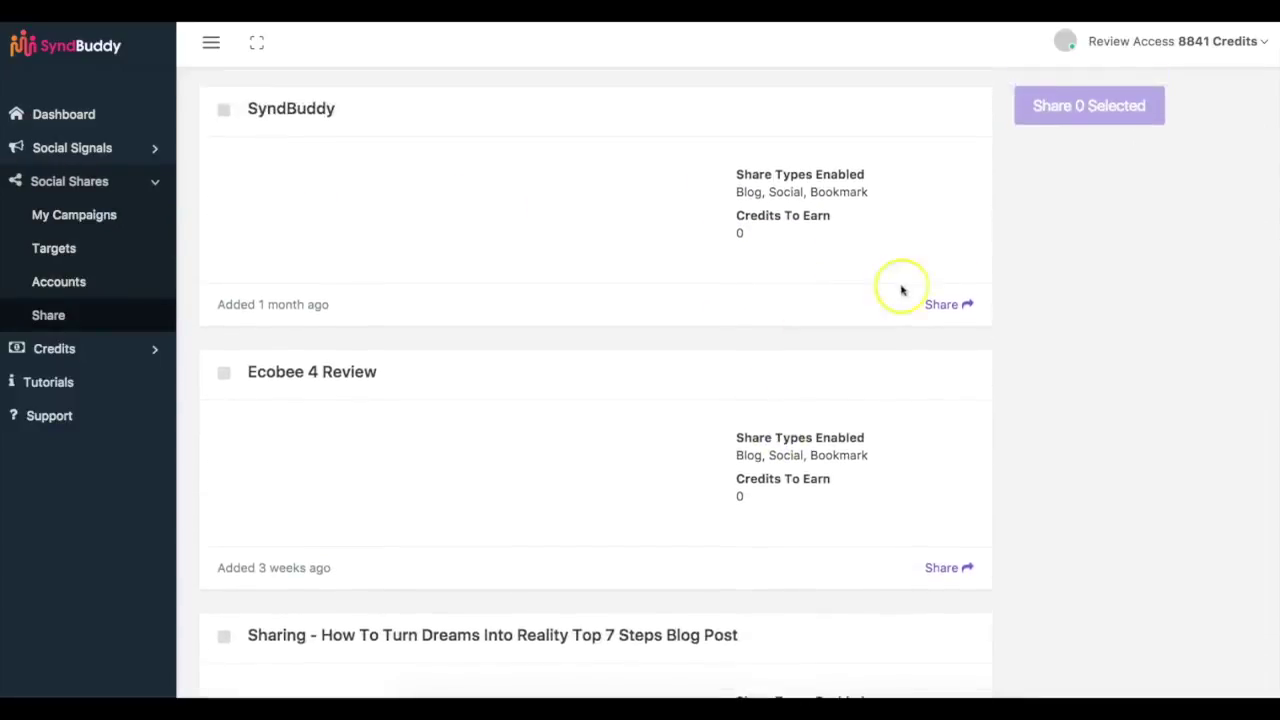
pyautogui.click(942, 303)
# - Share the Top 7 Steps blog post item as well
pyautogui.scroll(-1, 940, 306)
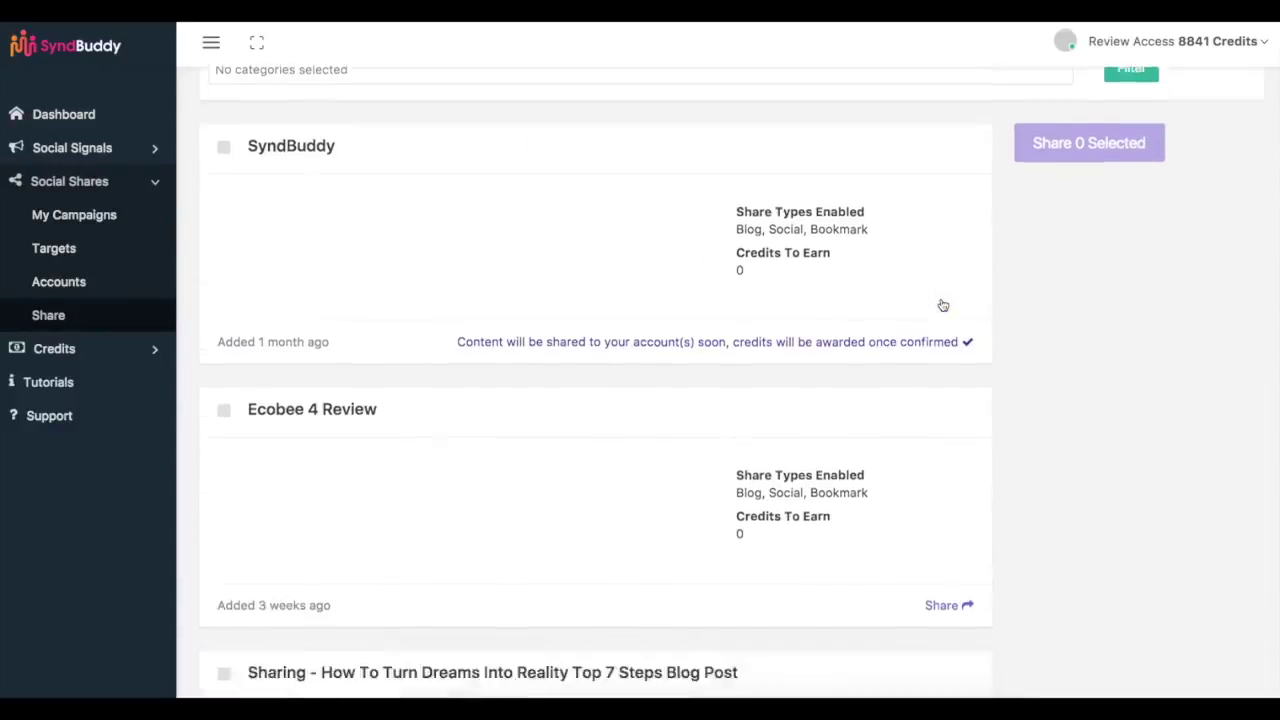
pyautogui.scroll(-3, 754, 298)
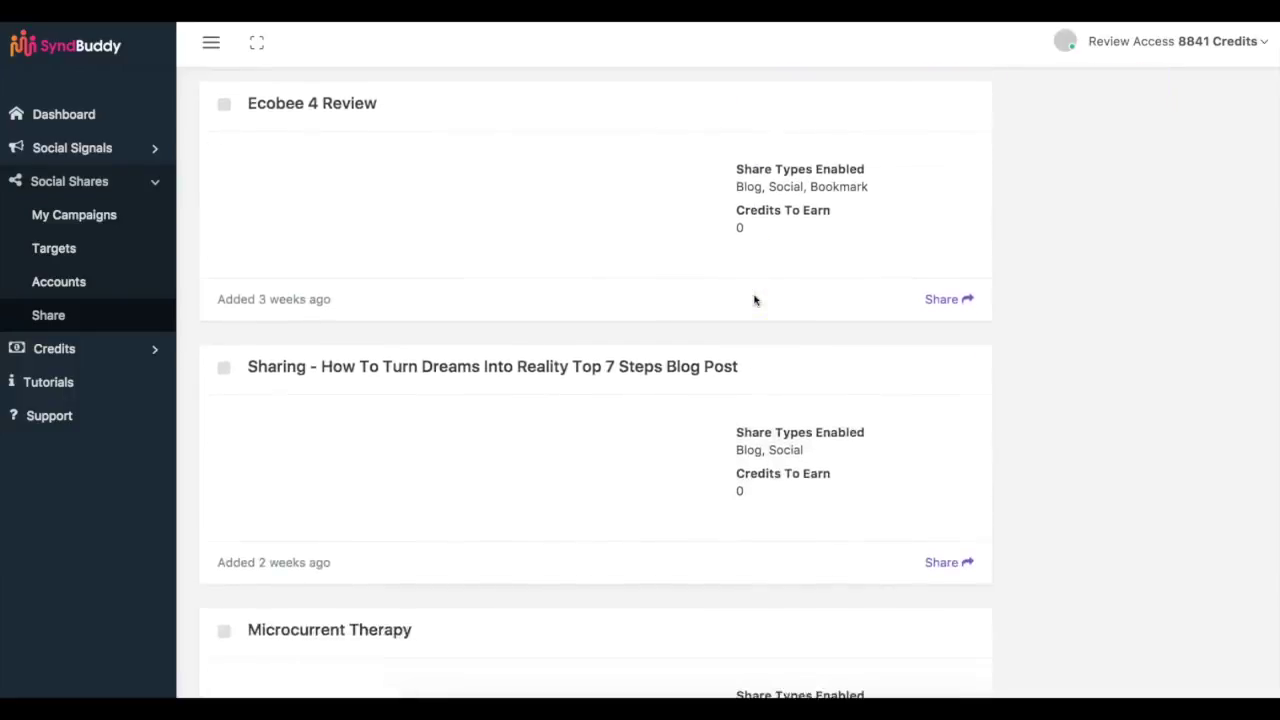
pyautogui.scroll(-1, 709, 353)
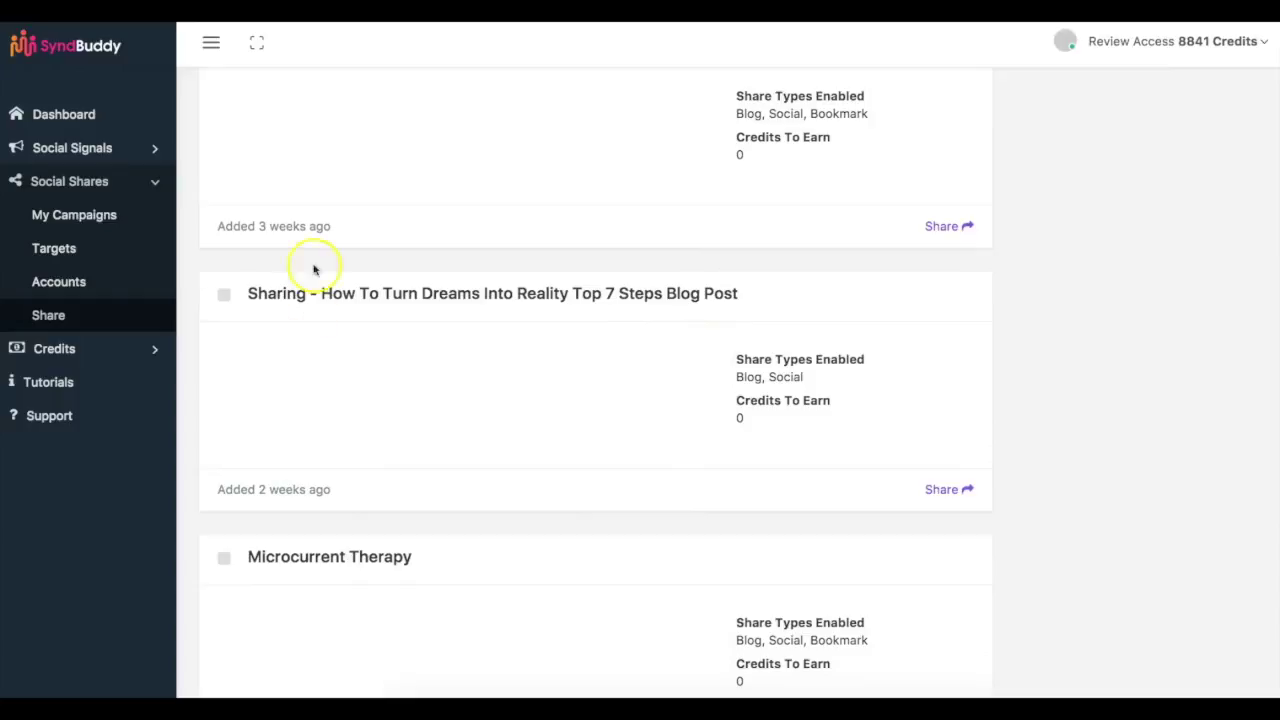
pyautogui.click(943, 489)
pyautogui.scroll(-1, 1062, 413)
pyautogui.scroll(-2, 1062, 413)
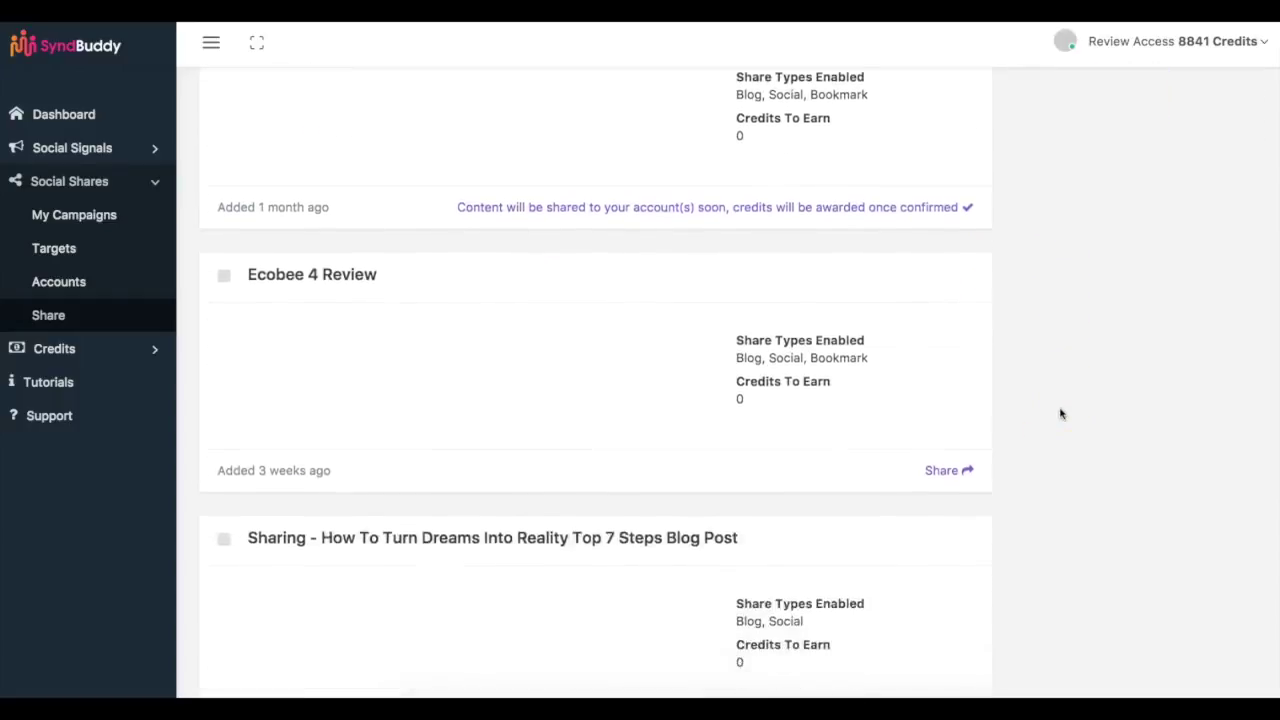
pyautogui.scroll(3, 1062, 413)
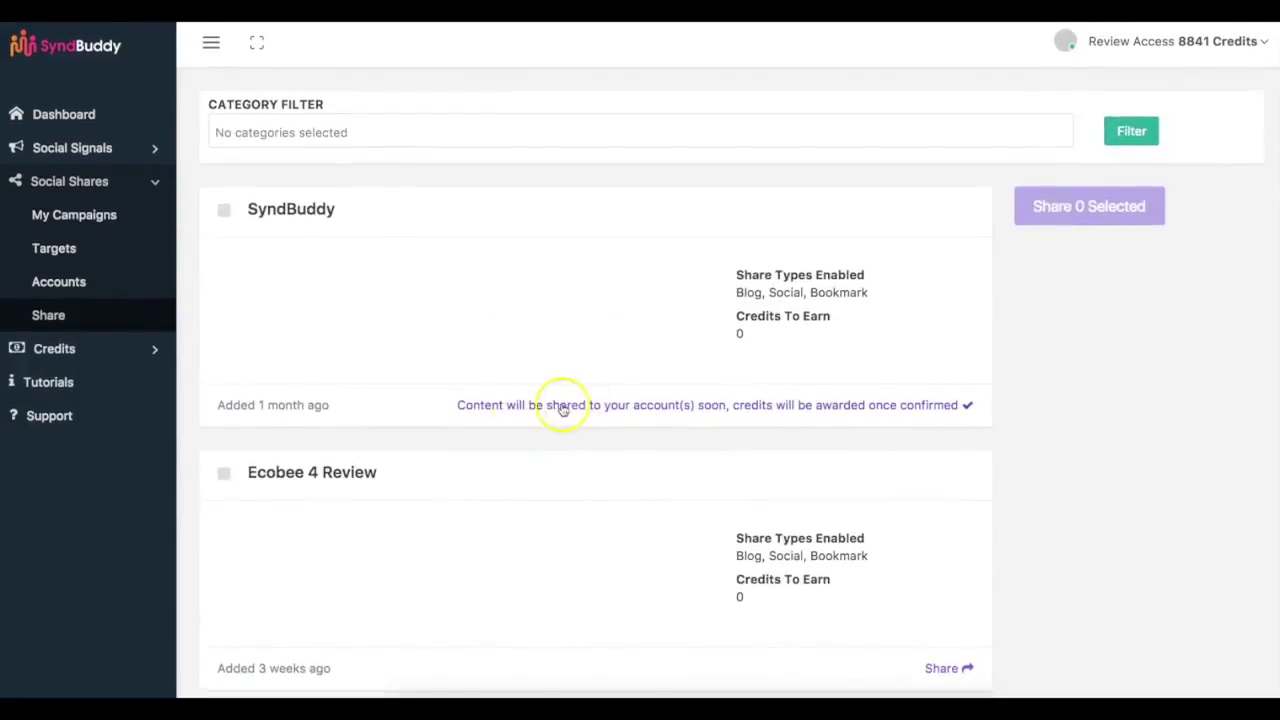